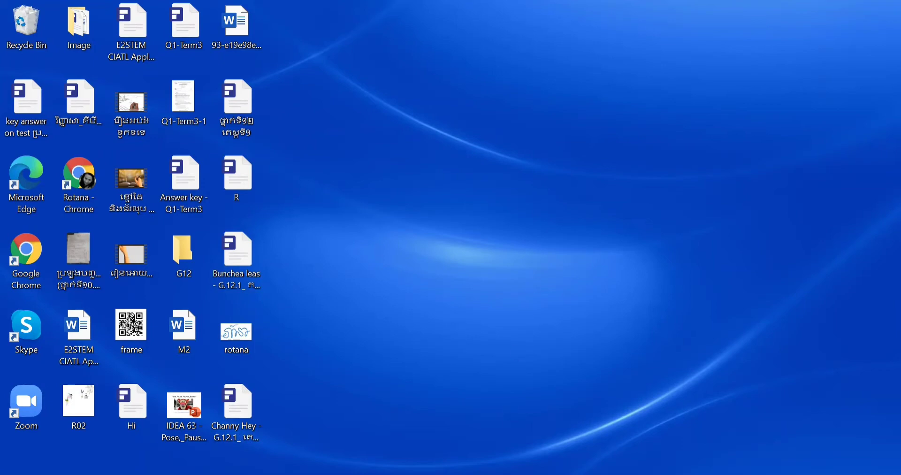
Switch to the Result G.10 spreadsheet in Google Sheets and close the browser's downloads bar.
{"action": "mouse_move", "coordinate": [572, 474]}
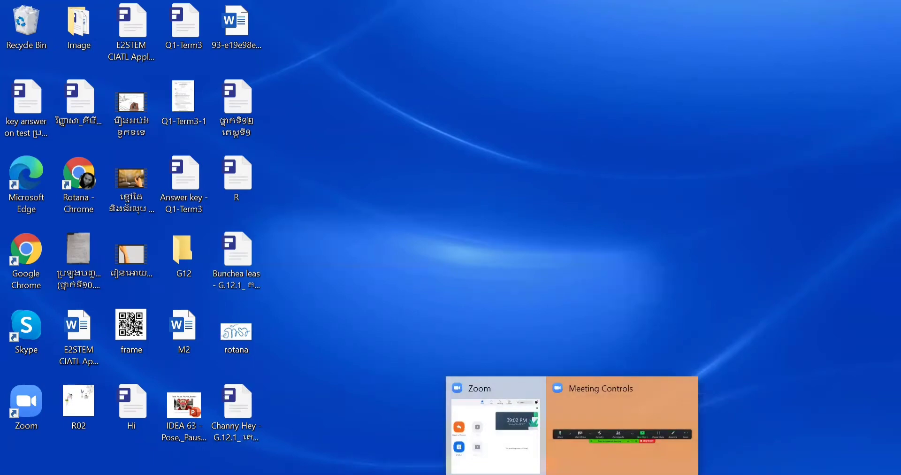
{"action": "mouse_move", "coordinate": [502, 474]}
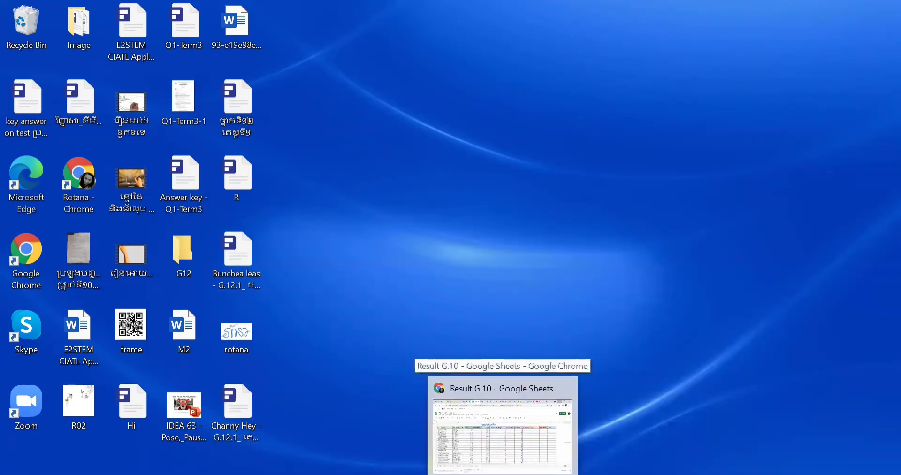
{"action": "left_click", "coordinate": [503, 427]}
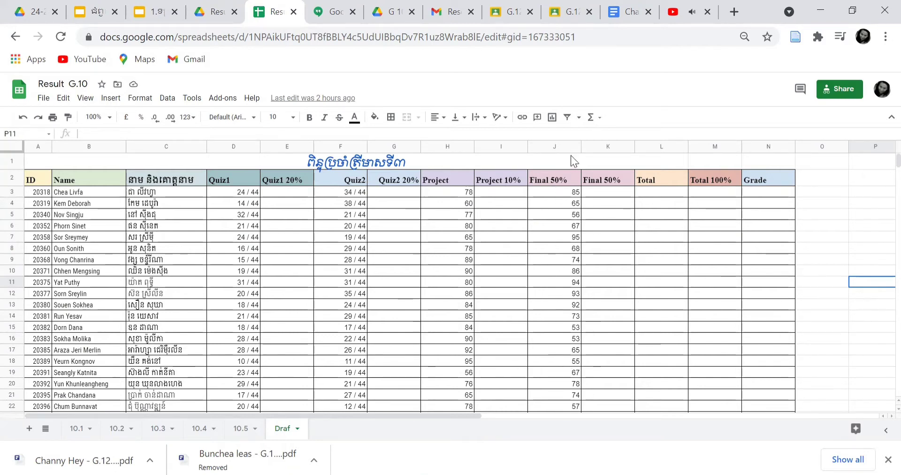
{"action": "left_click", "coordinate": [887, 459]}
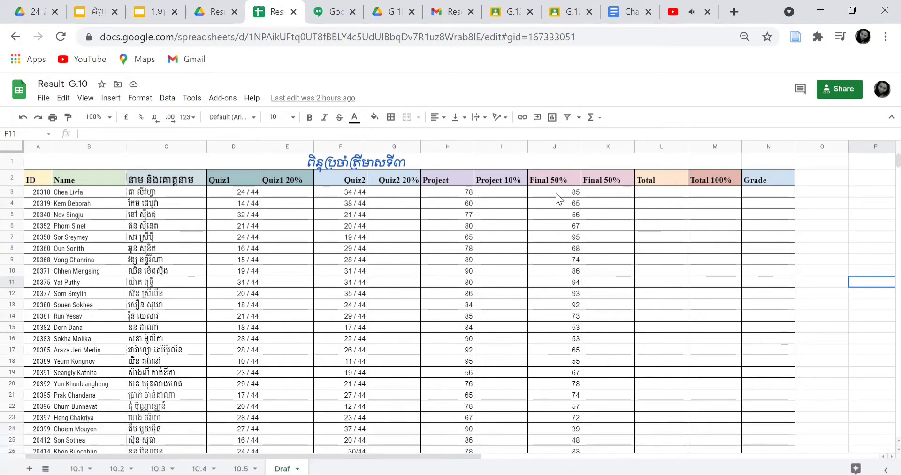
Begin an IF formula in Grade cell N3 that tests whether the final score is at least 50 (J3>=50).
{"action": "left_click", "coordinate": [762, 190]}
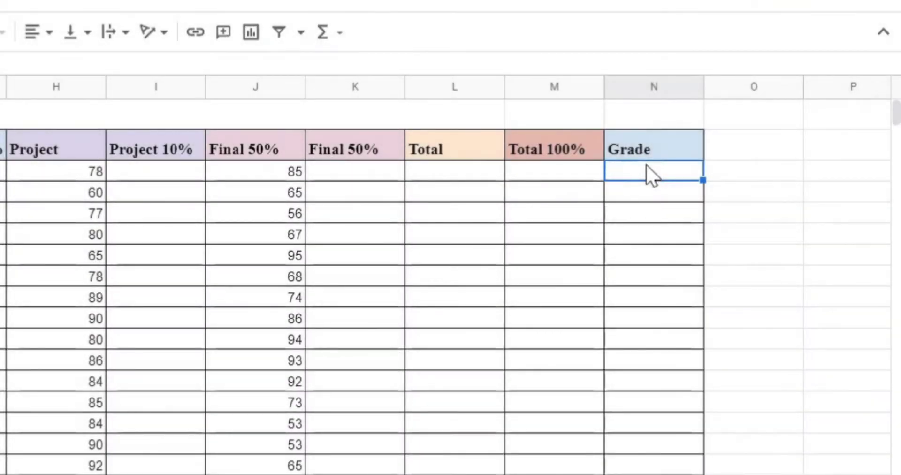
{"action": "type", "text": "a"}
{"action": "key", "text": "BackSpace"}
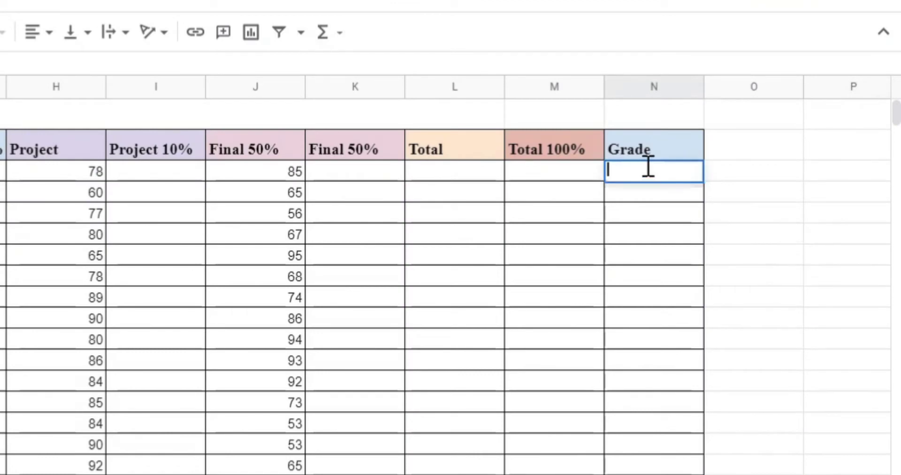
{"action": "type", "text": "="}
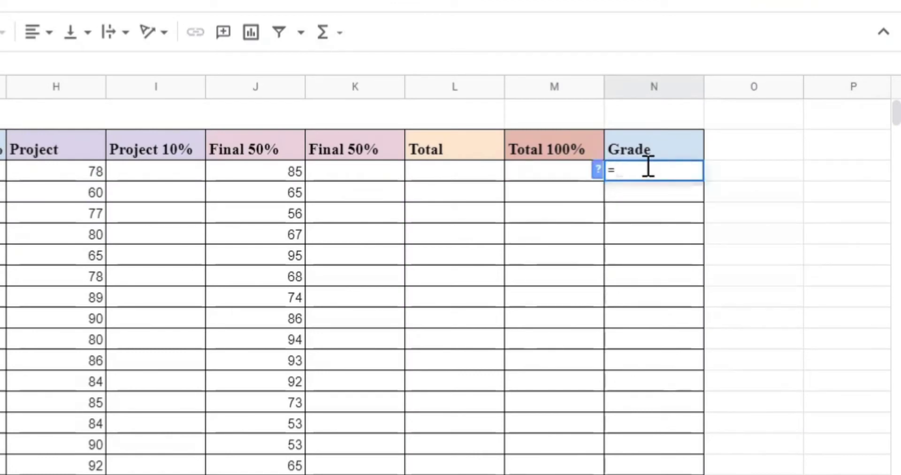
{"action": "type", "text": "IF"}
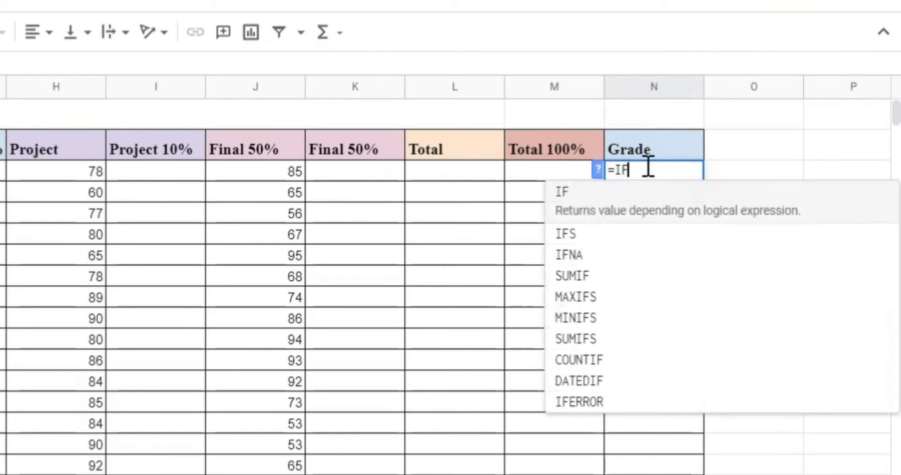
{"action": "type", "text": "("}
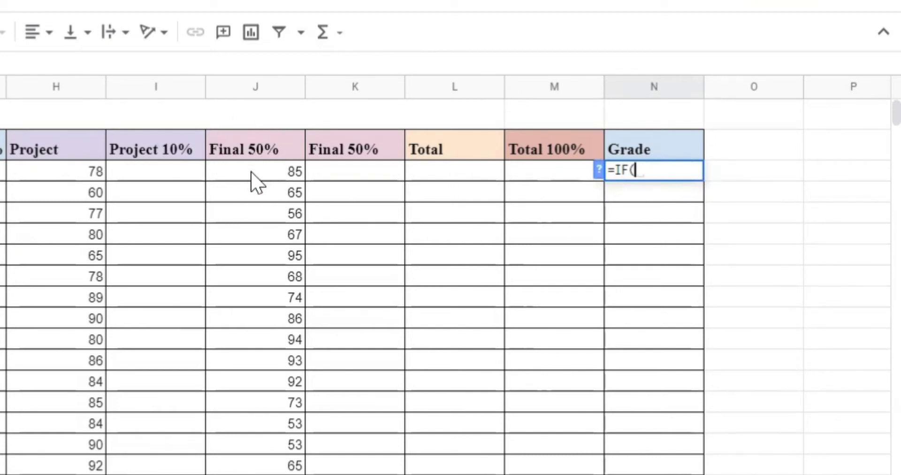
{"action": "left_click", "coordinate": [275, 178]}
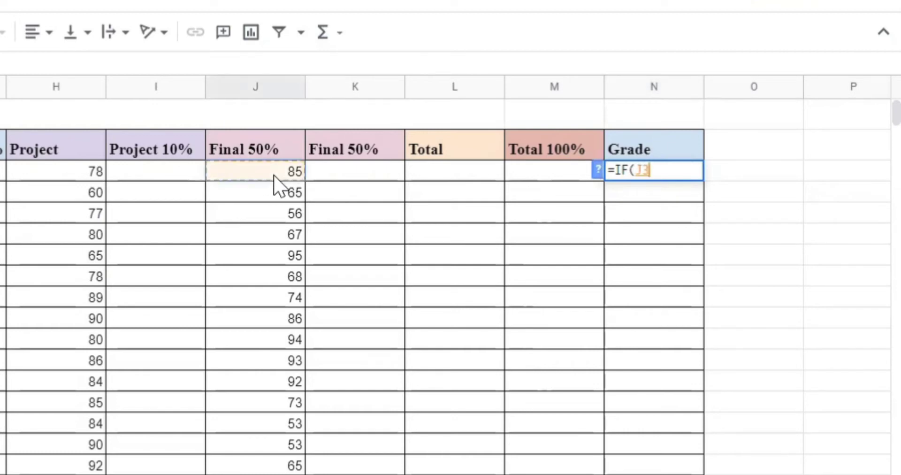
{"action": "type", "text": ">"}
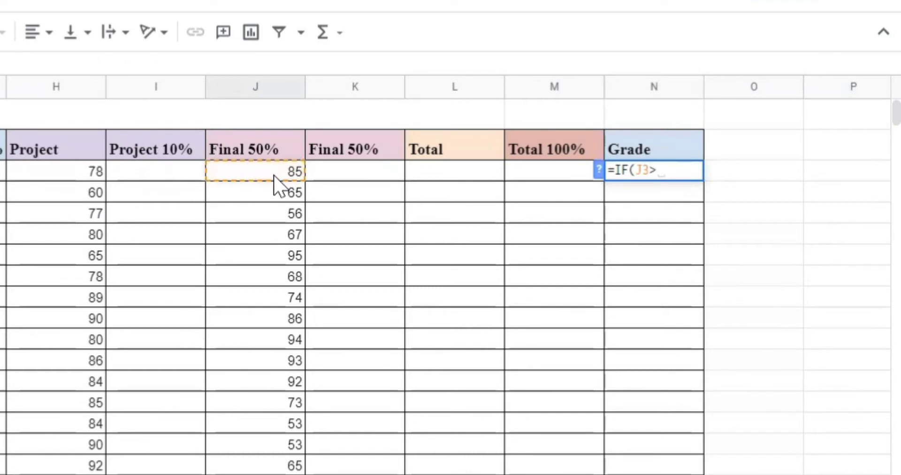
{"action": "type", "text": "=50"}
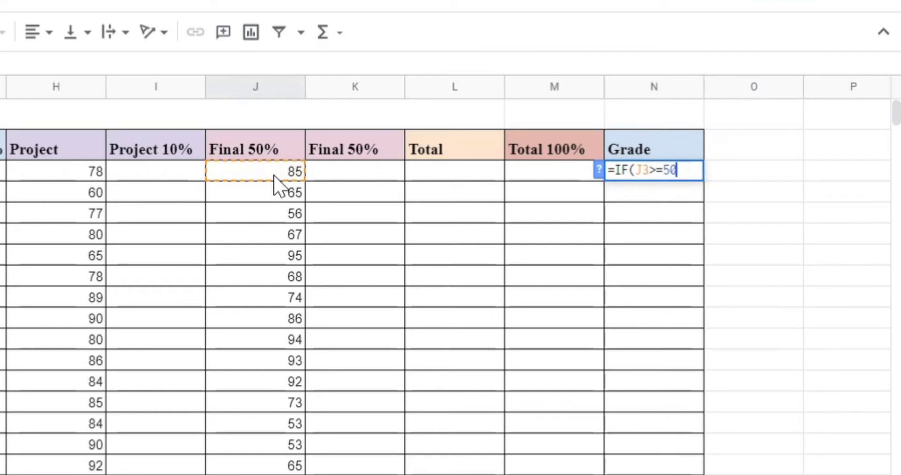
Complete the N3 formula with "Pass" as the true result and "Fail" as the false result, without accepting the suggested auto-fill.
{"action": "type", "text": ",\"p"}
{"action": "key", "text": "BackSpace"}
{"action": "type", "text": "Pass"}
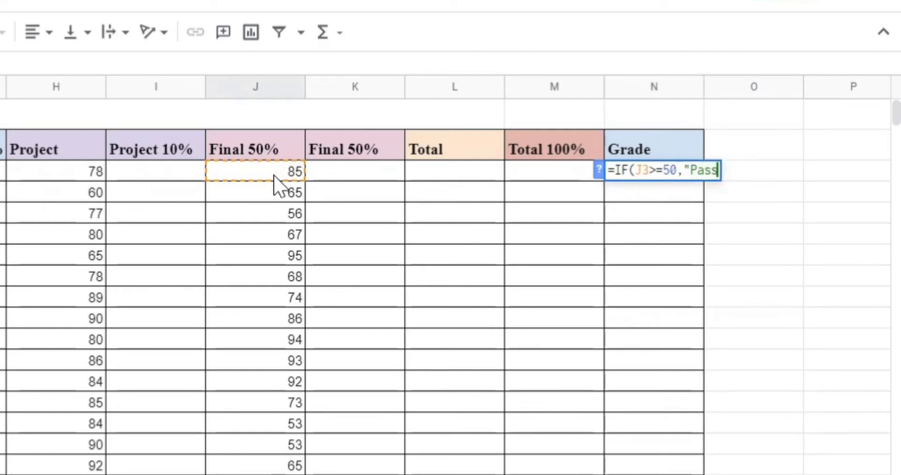
{"action": "type", "text": "\""}
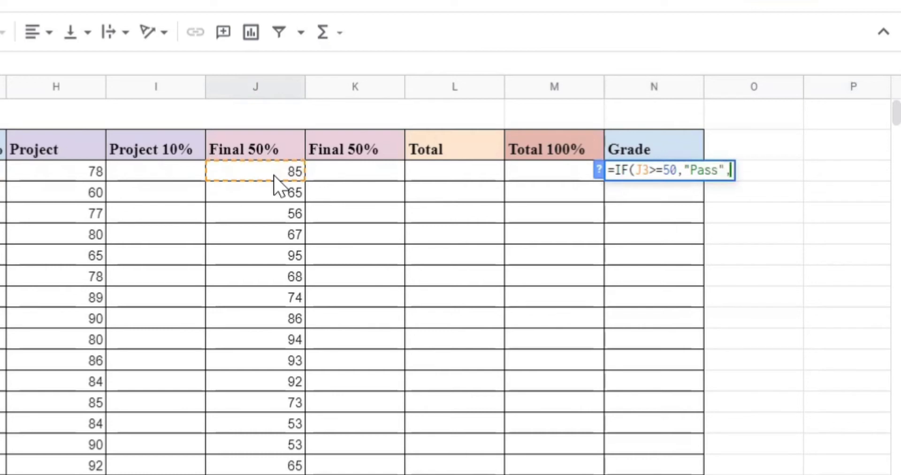
{"action": "type", "text": ","}
{"action": "key", "text": "BackSpace"}
{"action": "key", "text": "BackSpace"}
{"action": "type", "text": ",\"Fail"}
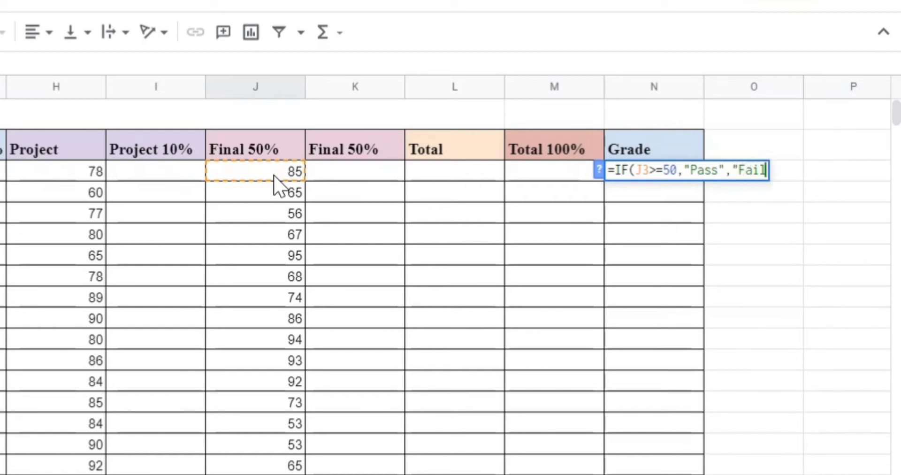
{"action": "type", "text": "\")"}
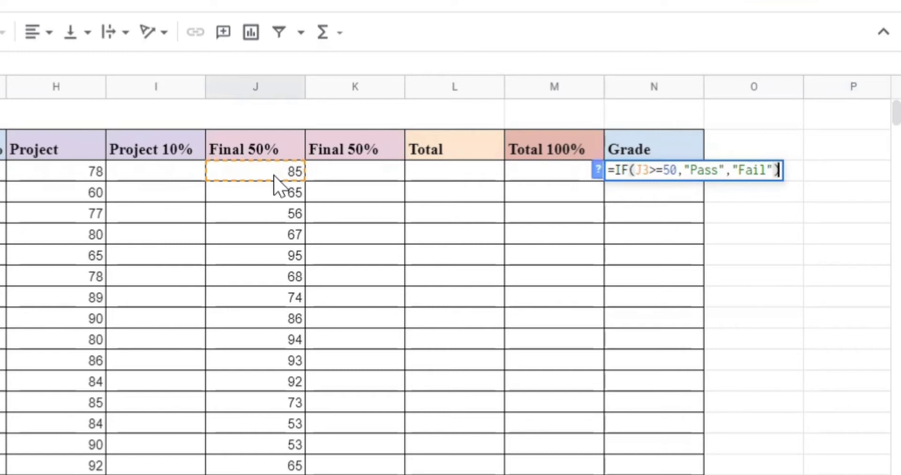
{"action": "key", "text": "Return"}
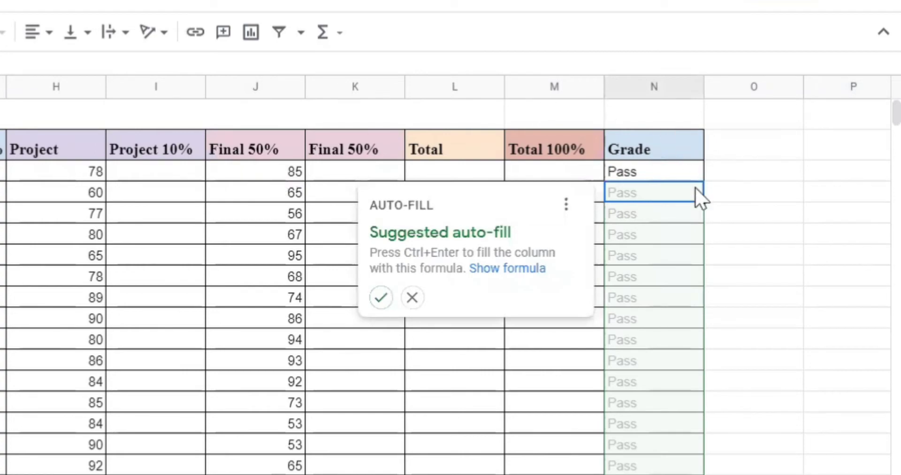
{"action": "left_click", "coordinate": [764, 237]}
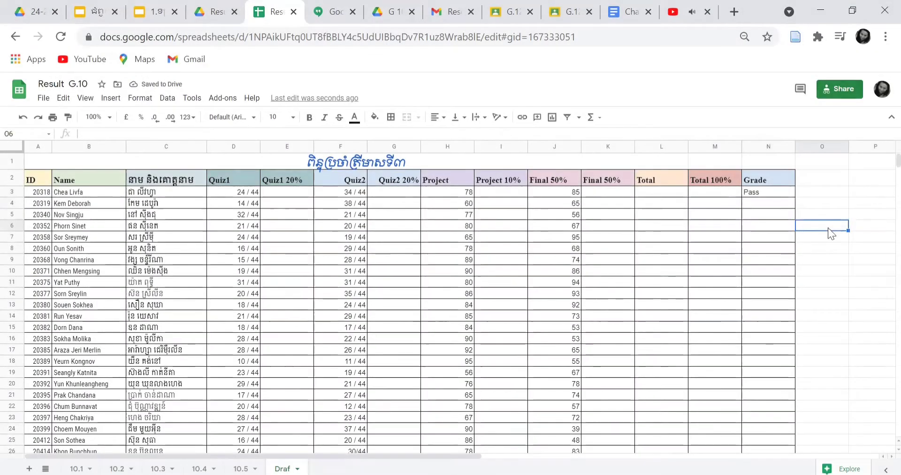
Fill the Grade formula from N3 down to the last student row, N27.
{"action": "left_click", "coordinate": [776, 192]}
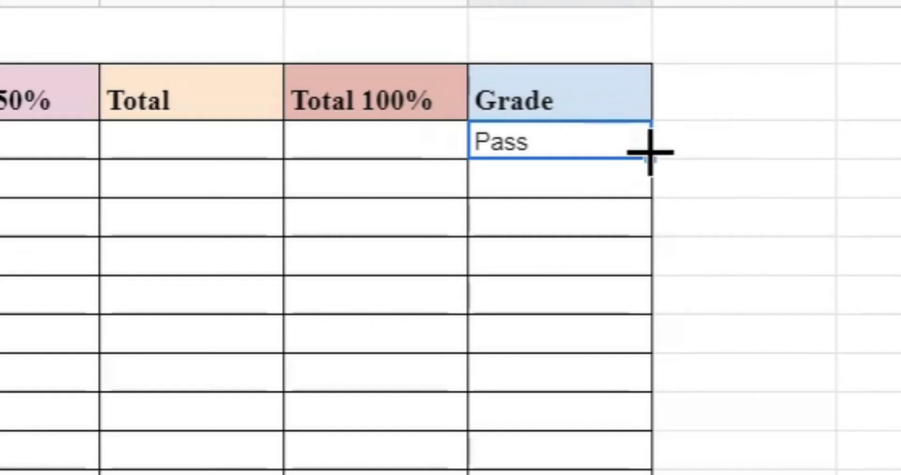
{"action": "left_click_drag", "start_coordinate": [651, 153], "coordinate": [676, 474]}
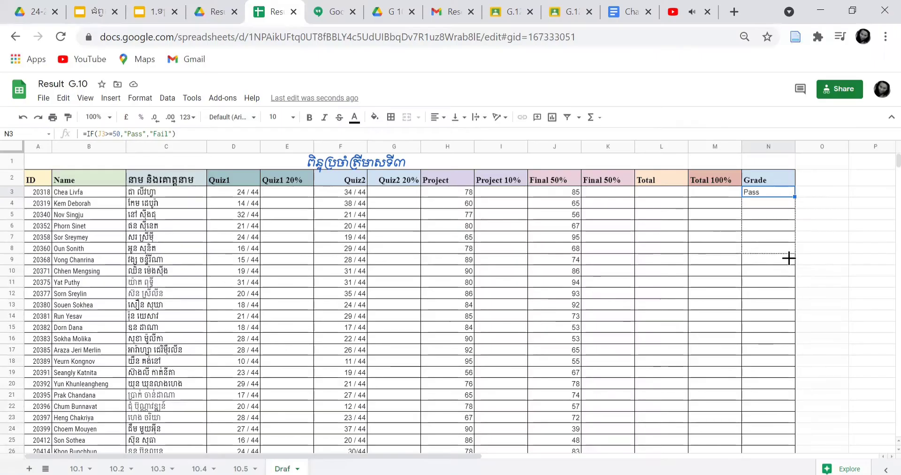
{"action": "left_click_drag", "start_coordinate": [803, 304], "coordinate": [791, 413]}
{"action": "left_click", "coordinate": [820, 396]}
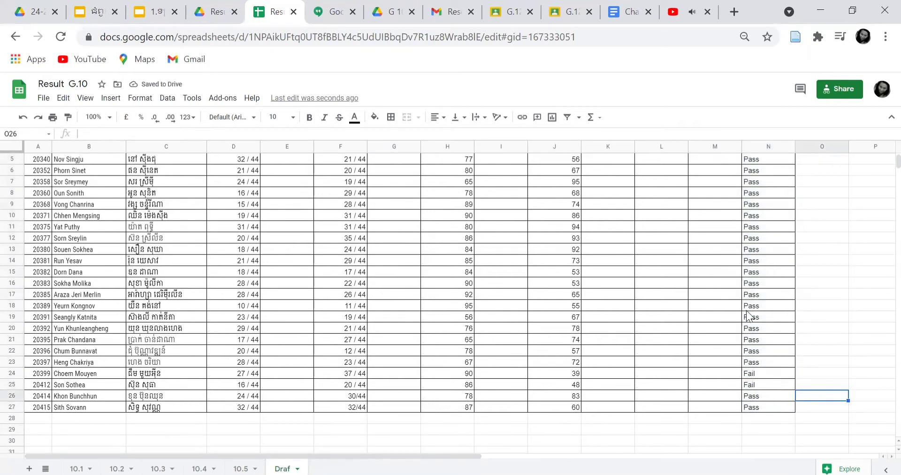
Replace the "Pass" text in the N3 formula with the Khmer word "ជាប់".
{"action": "scroll", "coordinate": [758, 288], "scroll_direction": "up", "scroll_amount": 3}
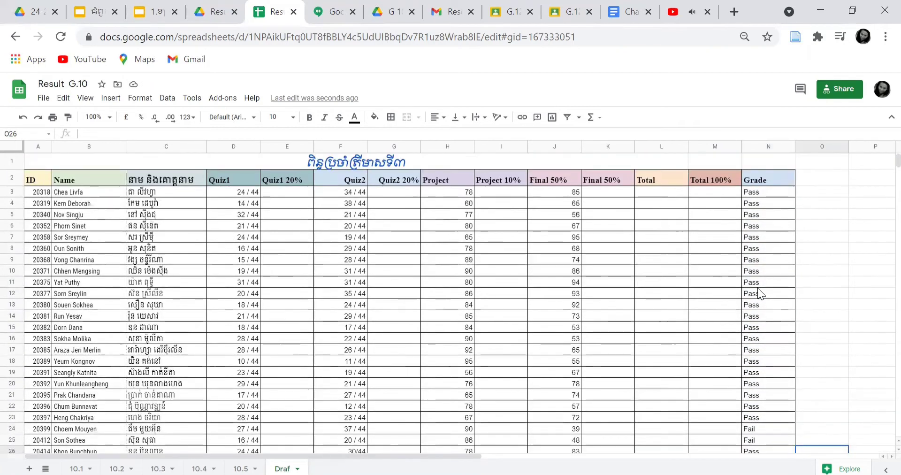
{"action": "double_click", "coordinate": [753, 193]}
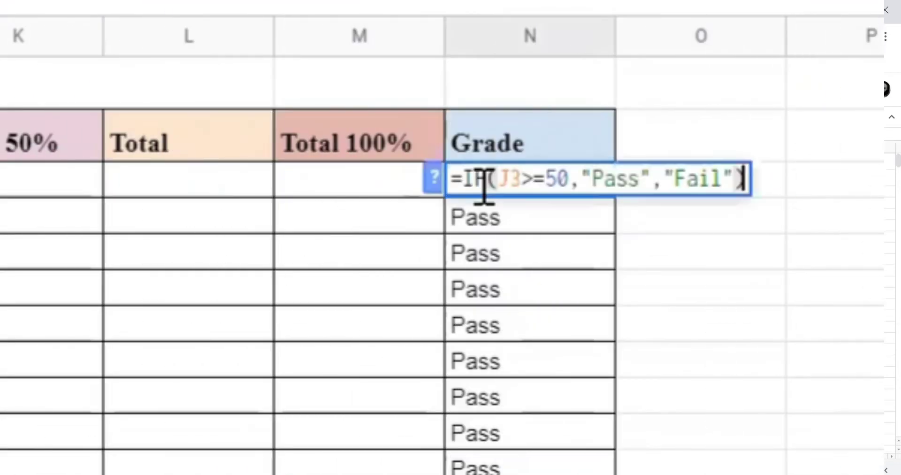
{"action": "left_click", "coordinate": [756, 296]}
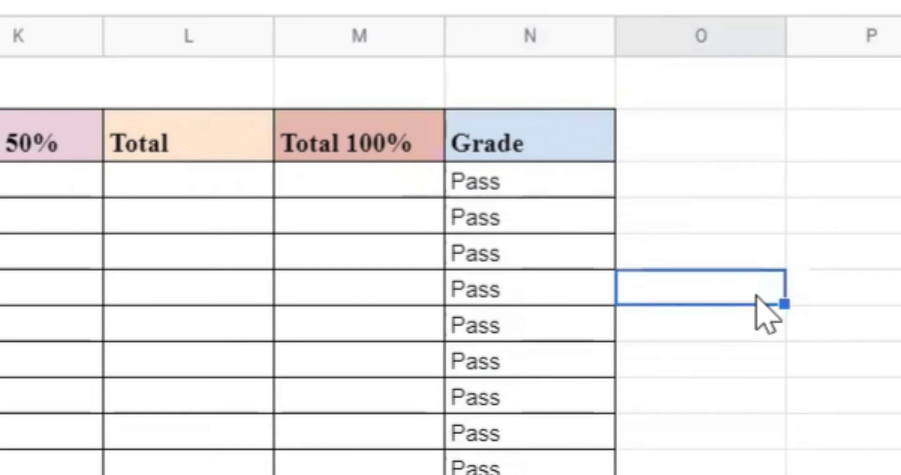
{"action": "left_click", "coordinate": [529, 185]}
{"action": "double_click", "coordinate": [528, 186]}
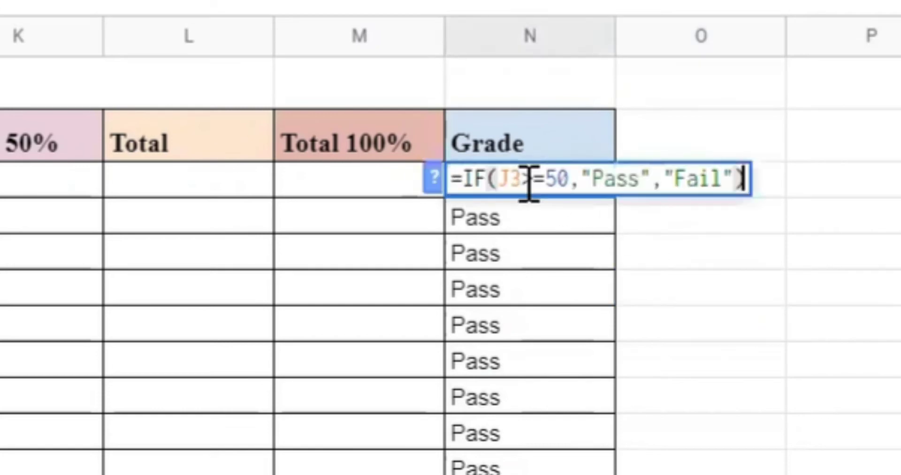
{"action": "left_click", "coordinate": [642, 179]}
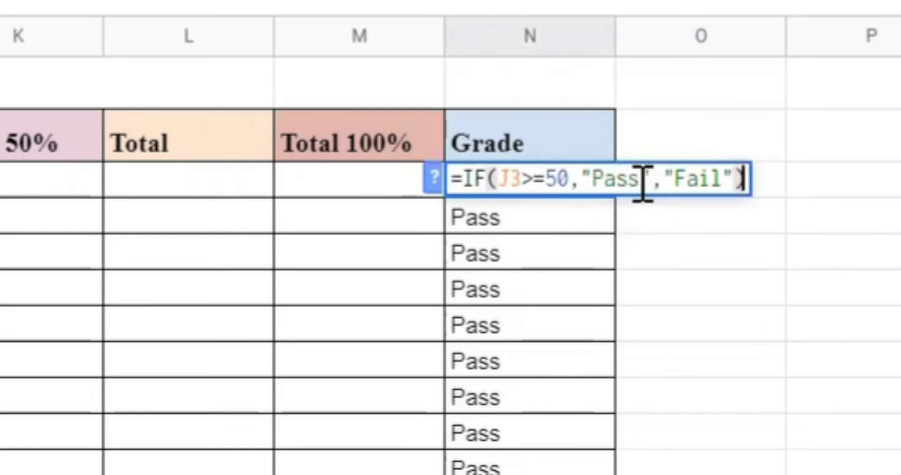
{"action": "key", "text": "BackSpace"}
{"action": "key", "text": "BackSpace"}
{"action": "key", "text": "BackSpace"}
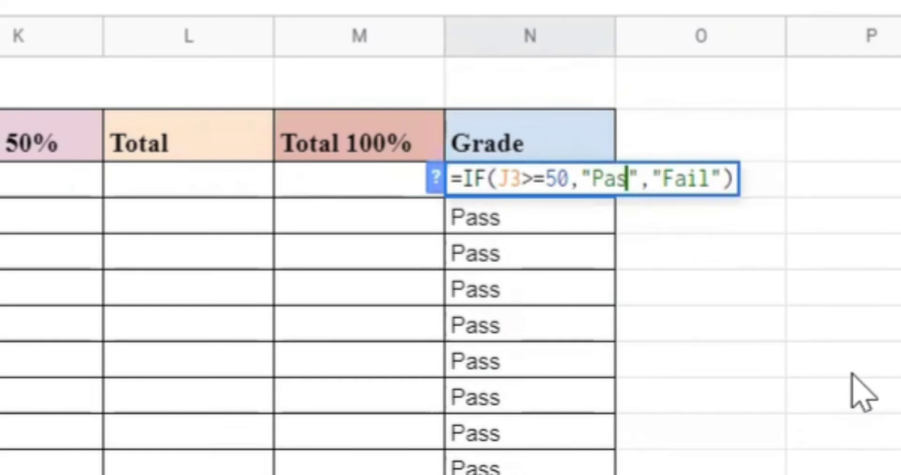
{"action": "key", "text": "BackSpace"}
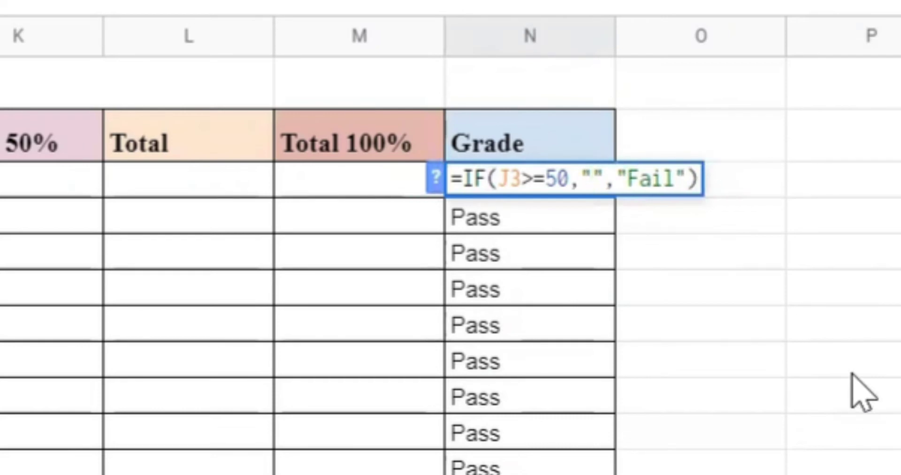
{"action": "type", "text": "ผ่าน"}
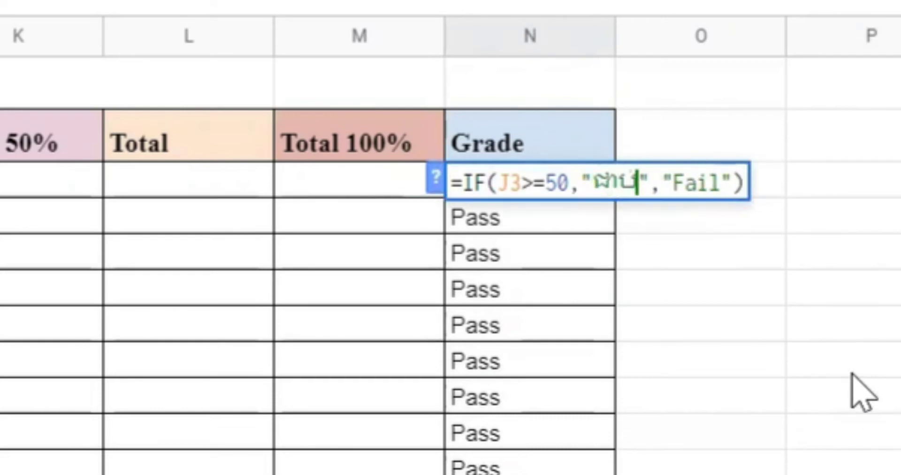
{"action": "type", "text": "់"}
Replace the "Fail" text in the N3 formula with the Khmer word "ធ្លាក់" and commit the formula.
{"action": "key", "text": "Right"}
{"action": "key", "text": "Right"}
{"action": "key", "text": "Right"}
{"action": "key", "text": "Right"}
{"action": "key", "text": "Right"}
{"action": "key", "text": "Right"}
{"action": "key", "text": "Right"}
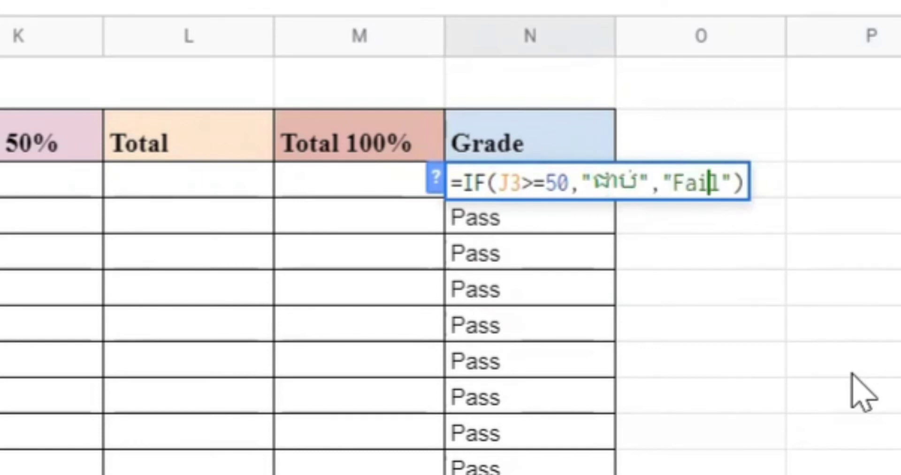
{"action": "key", "text": "BackSpace"}
{"action": "key", "text": "BackSpace"}
{"action": "key", "text": "BackSpace"}
{"action": "key", "text": "BackSpace"}
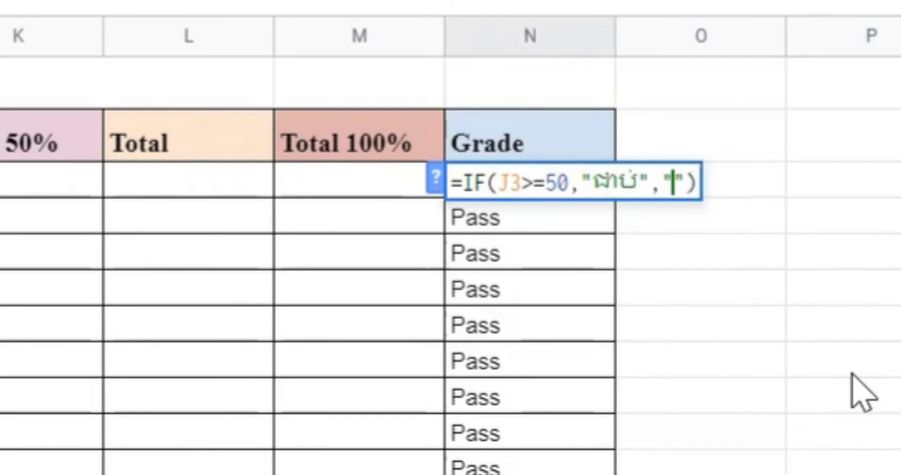
{"action": "type", "text": "ធ្លាក"}
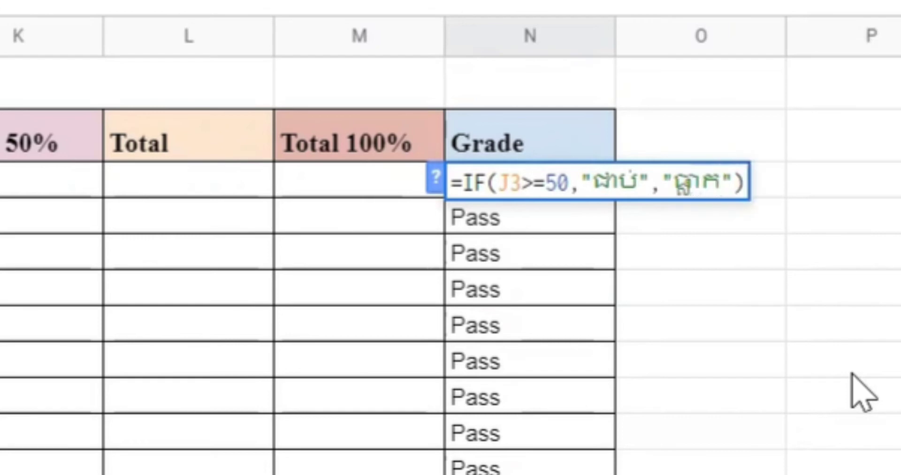
{"action": "type", "text": "់"}
{"action": "key", "text": "Right"}
{"action": "key", "text": "Right"}
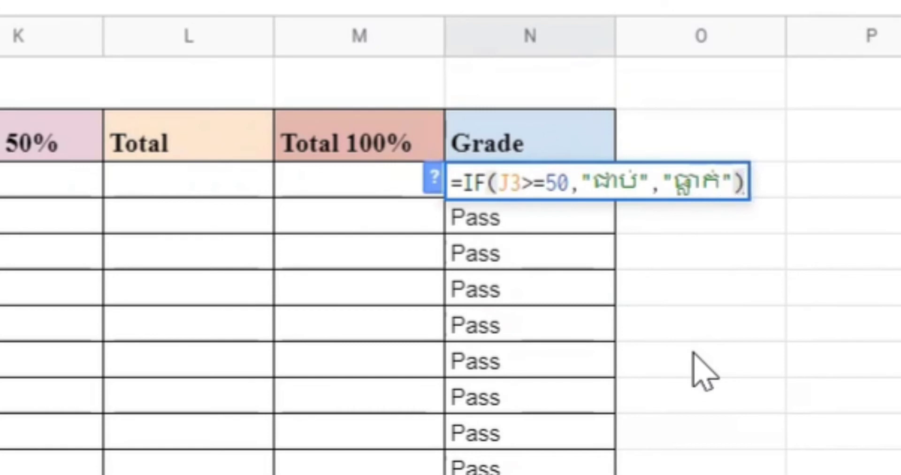
{"action": "key", "text": "Return"}
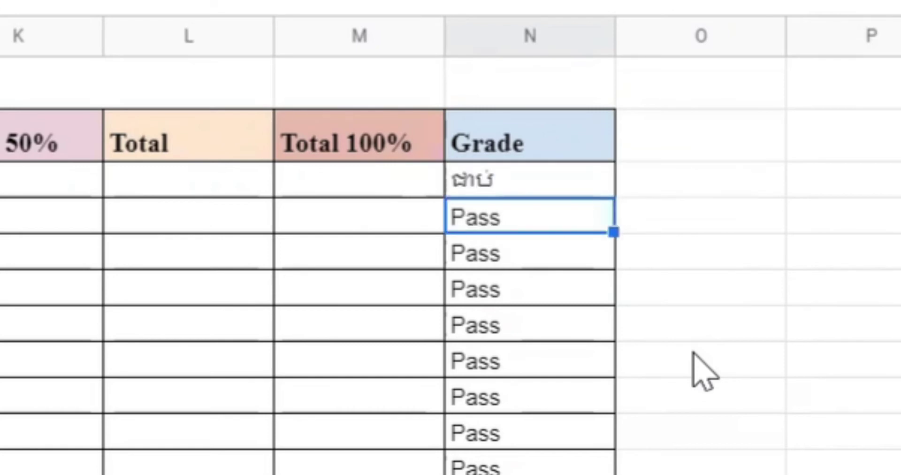
Fill the Khmer pass/fail formula from N3 down to the last student row, N27, and check the results.
{"action": "left_click", "coordinate": [533, 188]}
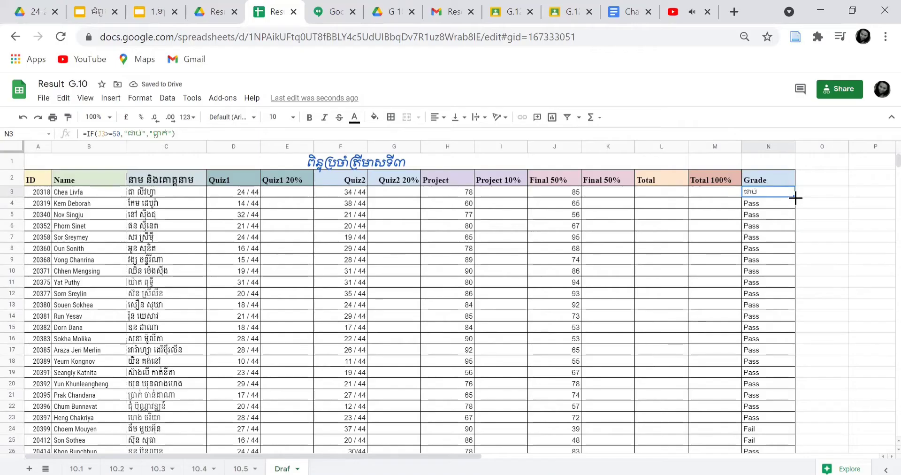
{"action": "left_click_drag", "start_coordinate": [796, 197], "coordinate": [793, 421]}
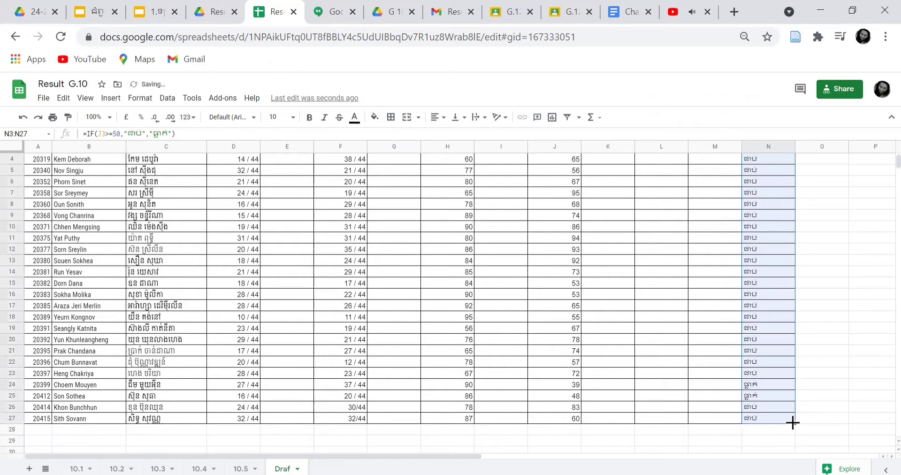
{"action": "left_click", "coordinate": [845, 387]}
{"action": "scroll", "coordinate": [831, 227], "scroll_direction": "up", "scroll_amount": 3}
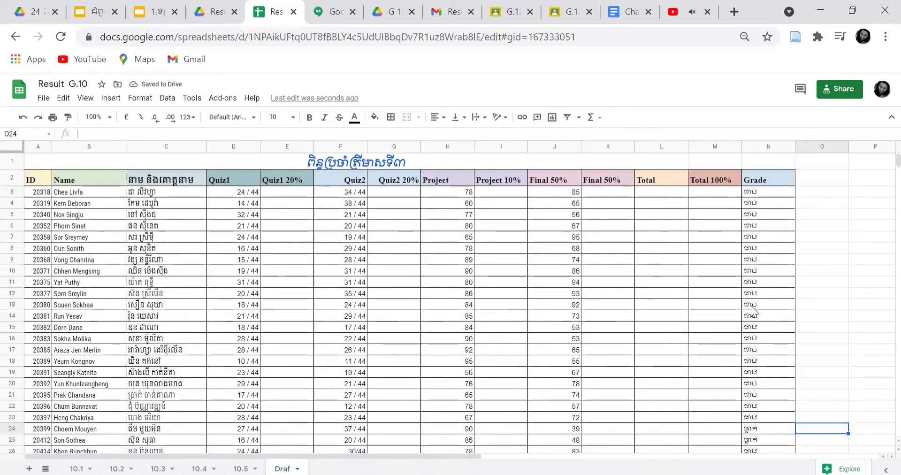
{"action": "scroll", "coordinate": [767, 252], "scroll_direction": "down", "scroll_amount": 2}
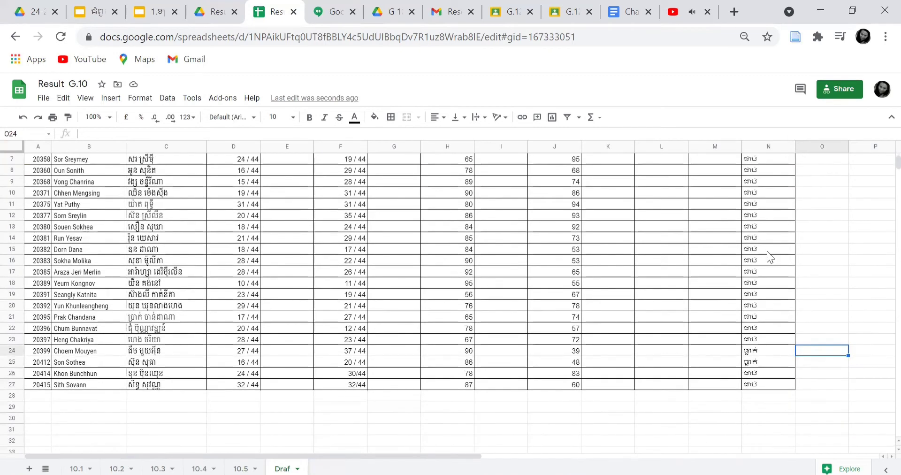
{"action": "scroll", "coordinate": [767, 252], "scroll_direction": "up", "scroll_amount": 2}
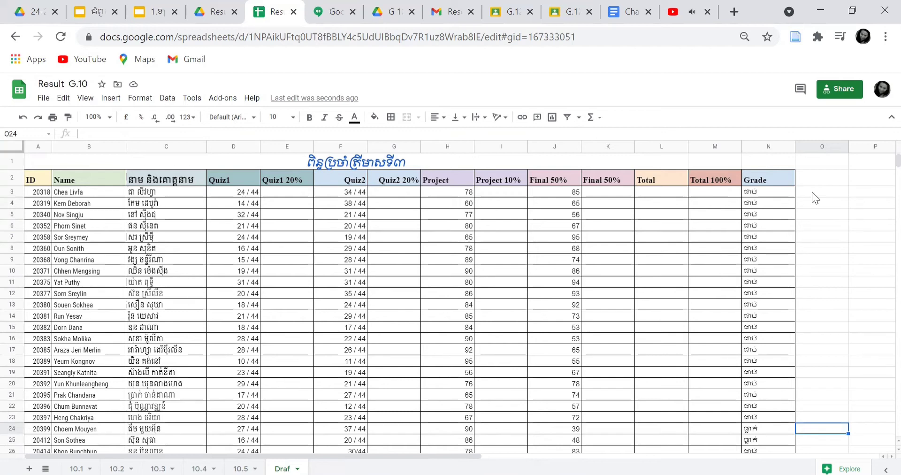
Start a grading scale below the student table with the range 95-100 in B29 and the grade A+ in C29.
{"action": "left_click", "coordinate": [812, 193]}
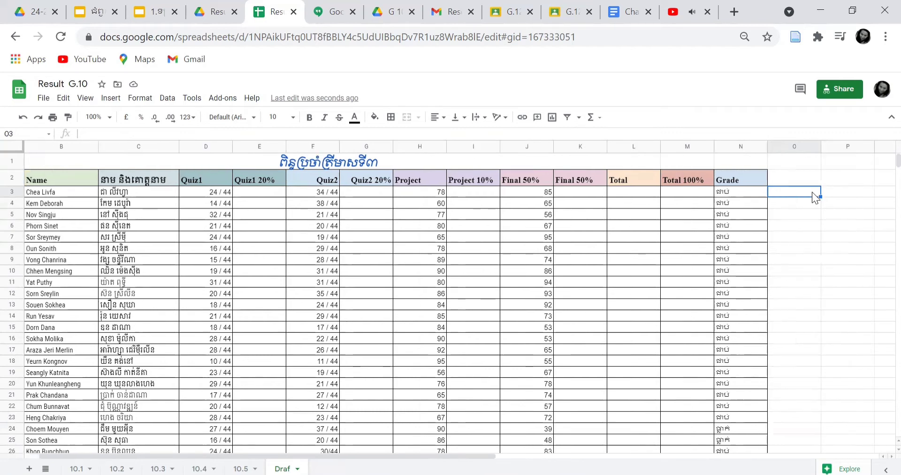
{"action": "scroll", "coordinate": [812, 192], "scroll_direction": "down", "scroll_amount": 1}
{"action": "scroll", "coordinate": [812, 192], "scroll_direction": "down", "scroll_amount": 5}
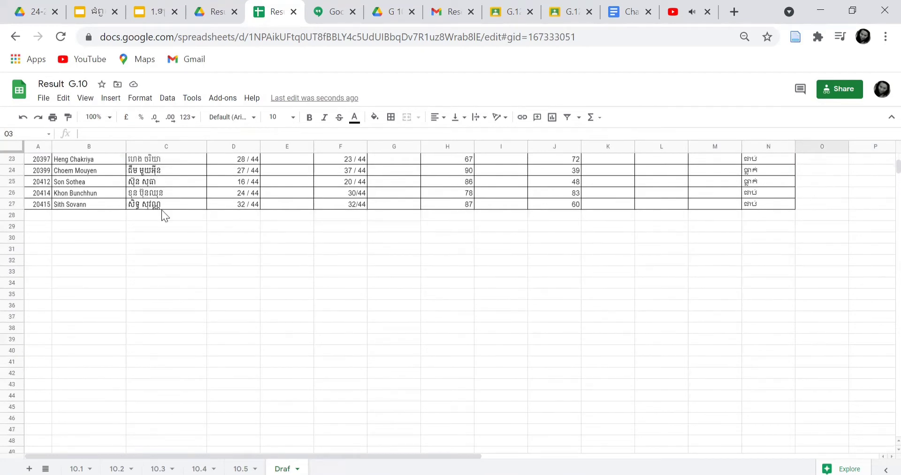
{"action": "left_click", "coordinate": [75, 231]}
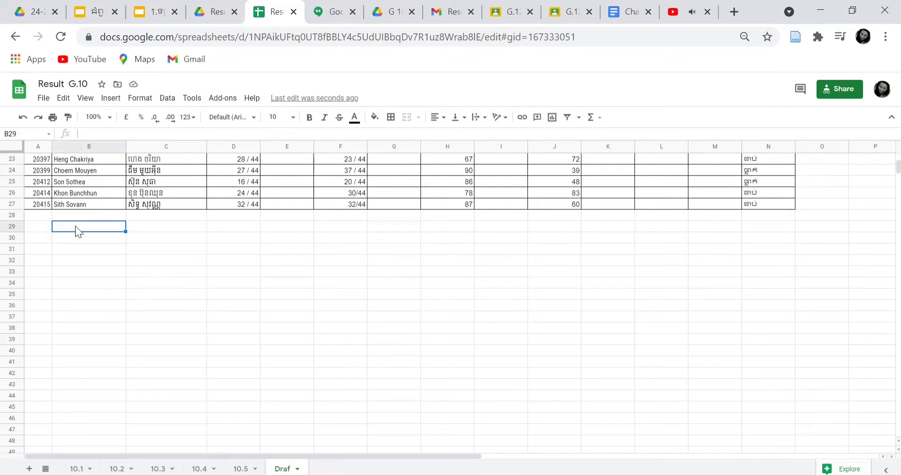
{"action": "type", "text": "៩៥"}
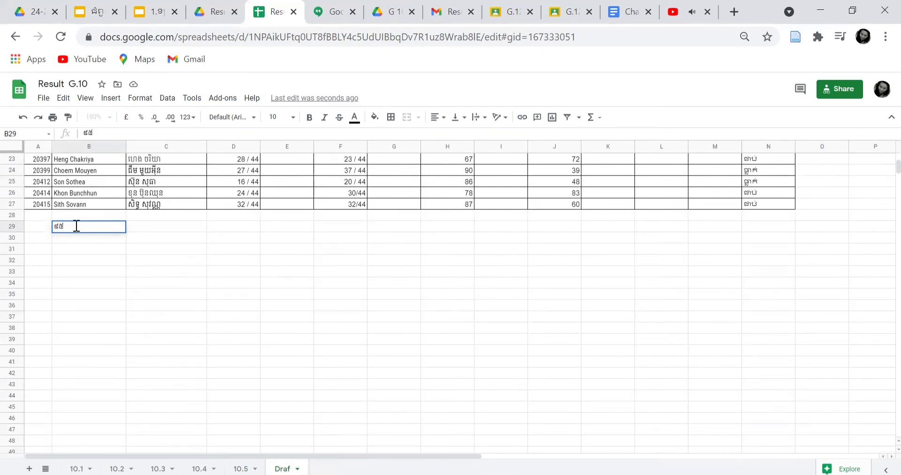
{"action": "key", "text": "BackSpace"}
{"action": "key", "text": "BackSpace"}
{"action": "type", "text": "95-100"}
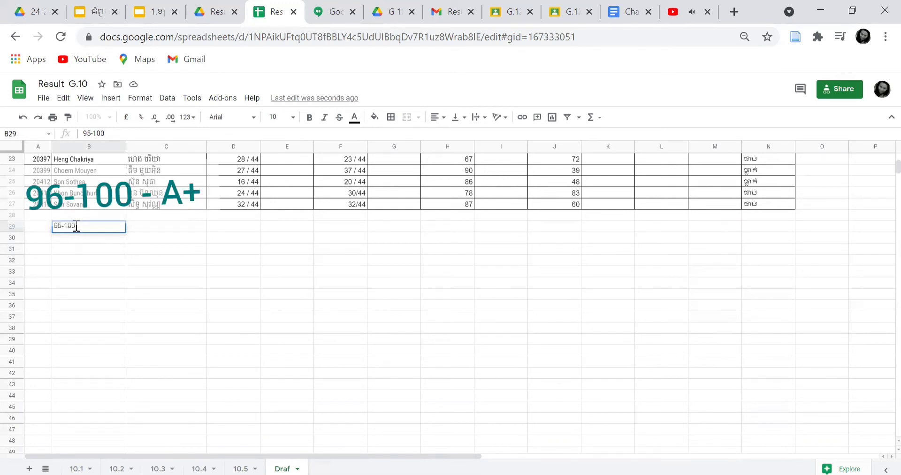
{"action": "key", "text": "Tab"}
{"action": "type", "text": "A+"}
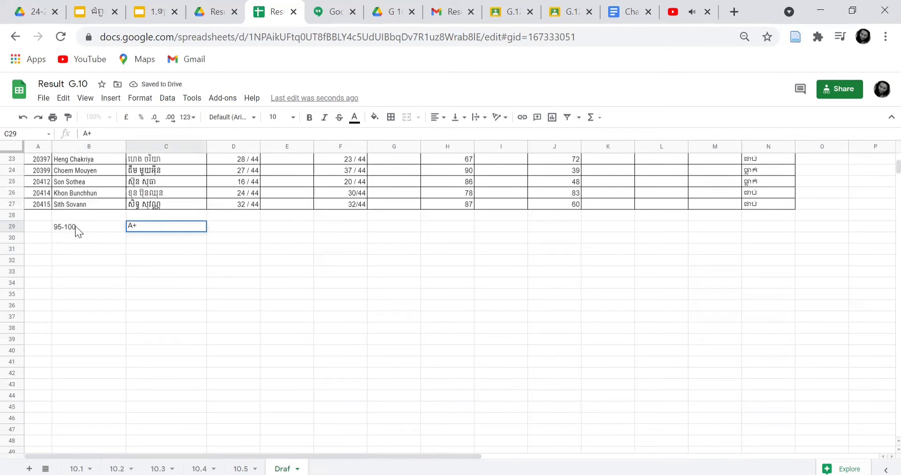
Add the score range 90-94 to the grading scale in B30.
{"action": "left_click", "coordinate": [75, 226]}
{"action": "key", "text": "Down"}
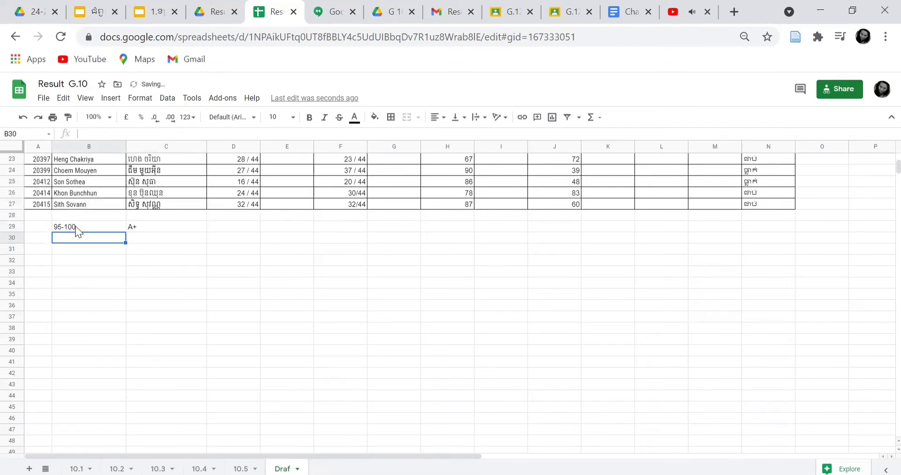
{"action": "type", "text": "9"}
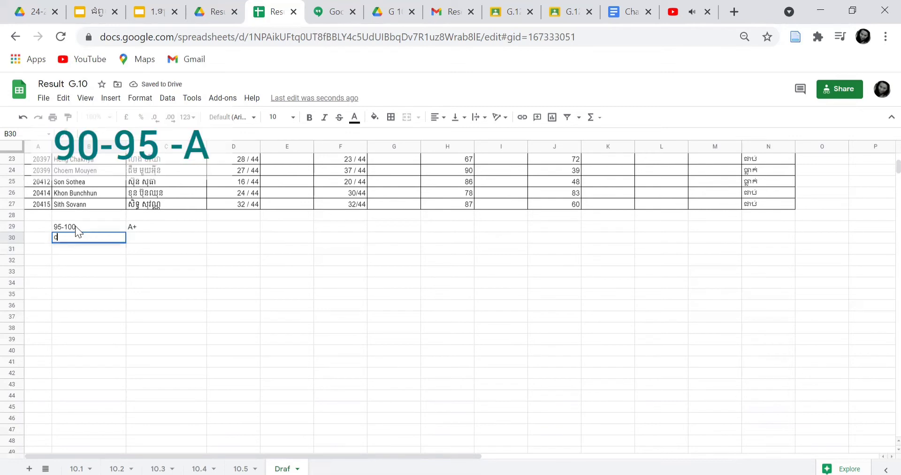
{"action": "type", "text": "90-"}
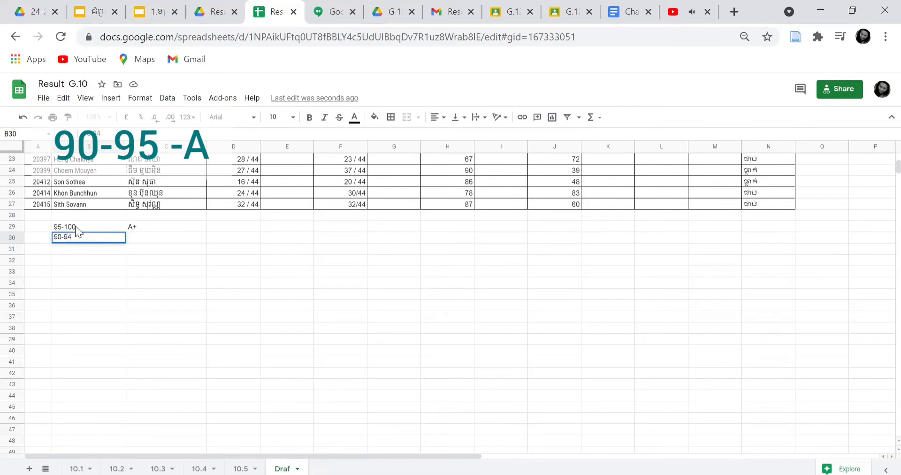
{"action": "type", "text": "94"}
{"action": "key", "text": "Tab"}
{"action": "scroll", "coordinate": [75, 226], "scroll_direction": "down", "scroll_amount": 10}
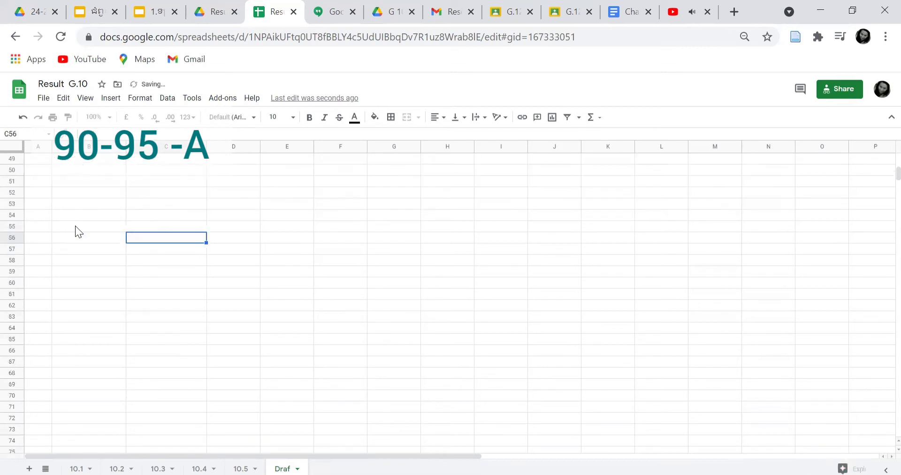
{"action": "scroll", "coordinate": [75, 226], "scroll_direction": "up", "scroll_amount": 9}
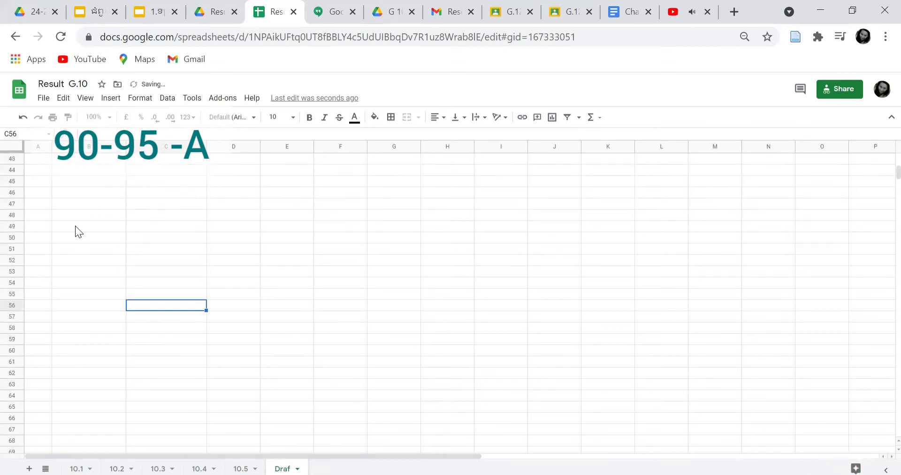
Enter the grade A in C30 for the 90-94 range, removing the autocompleted plus sign.
{"action": "left_click", "coordinate": [141, 207]}
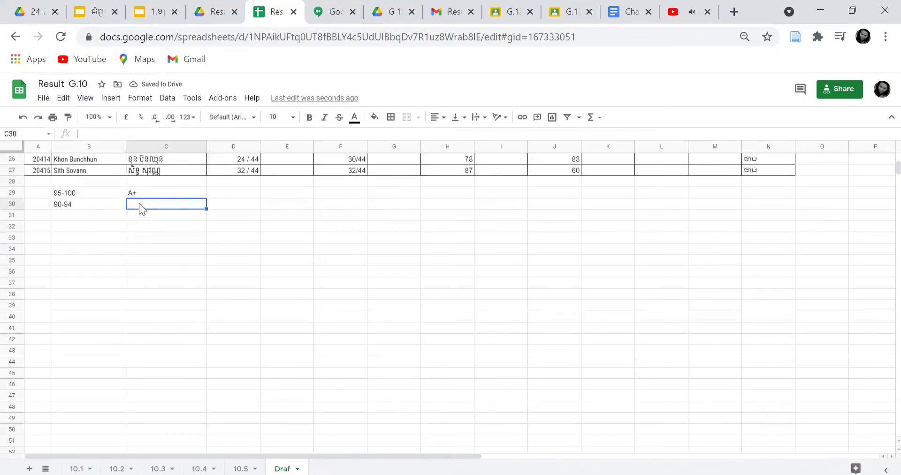
{"action": "type", "text": "A"}
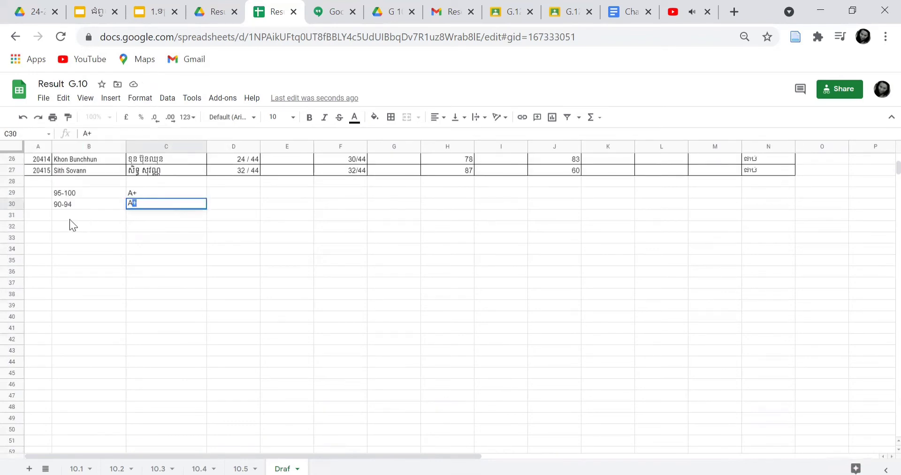
{"action": "key", "text": "Return"}
{"action": "left_click", "coordinate": [154, 202]}
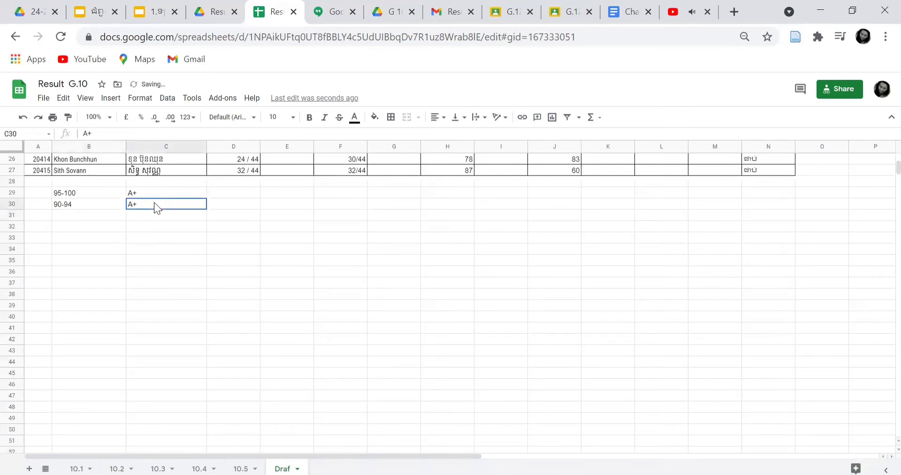
{"action": "double_click", "coordinate": [155, 203]}
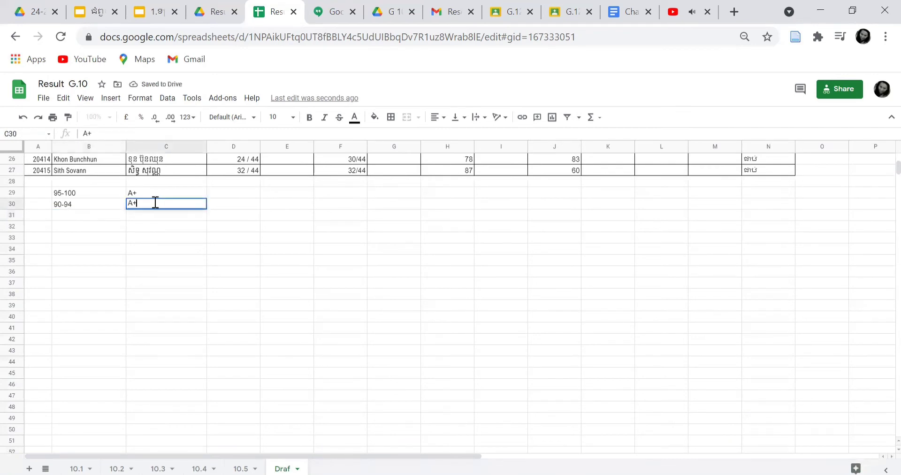
{"action": "key", "text": "BackSpace"}
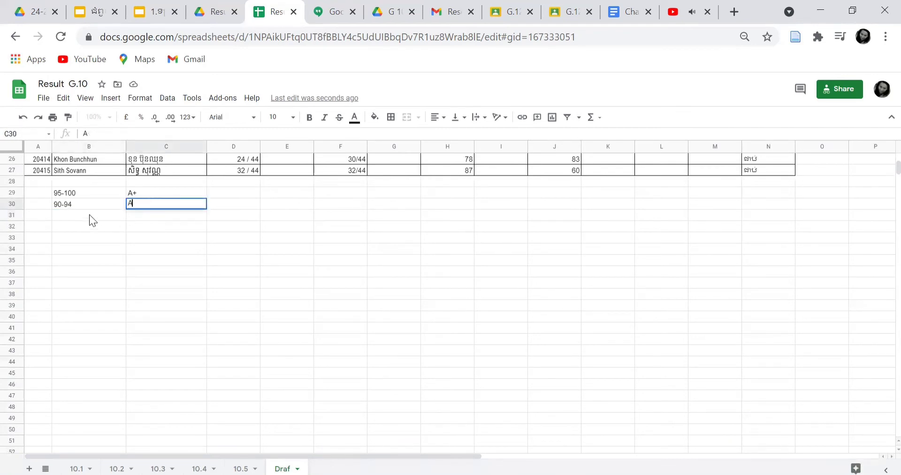
Add the range 80-89 in B31 with the grade B in C31.
{"action": "left_click", "coordinate": [89, 215]}
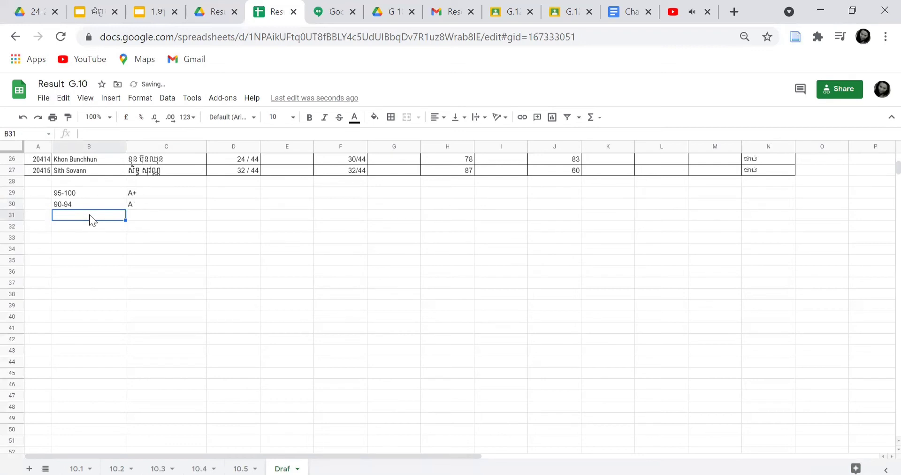
{"action": "type", "text": "80"}
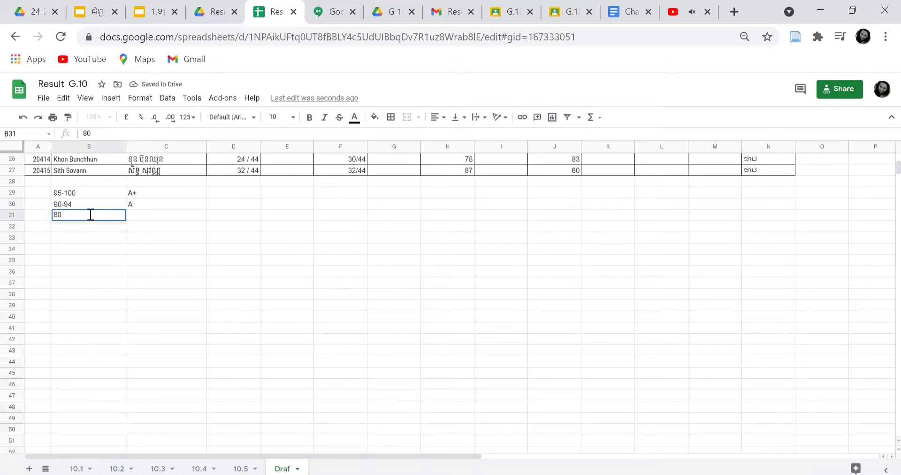
{"action": "type", "text": "-"}
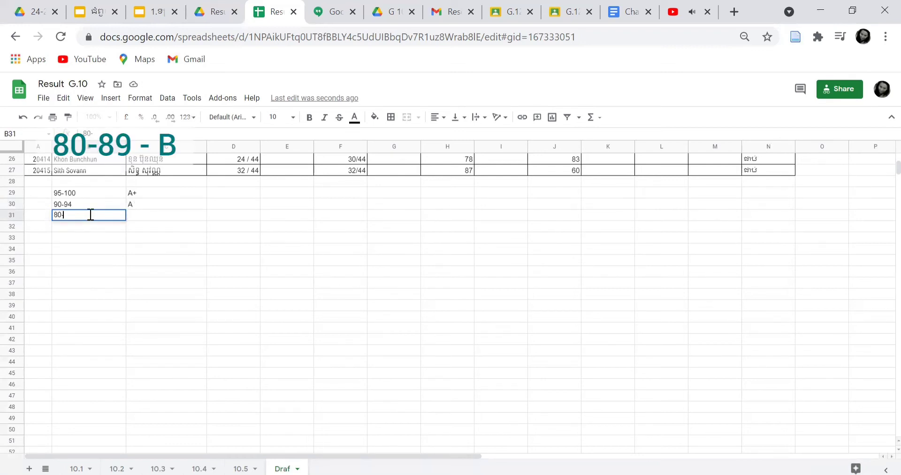
{"action": "type", "text": "89"}
{"action": "key", "text": "Tab"}
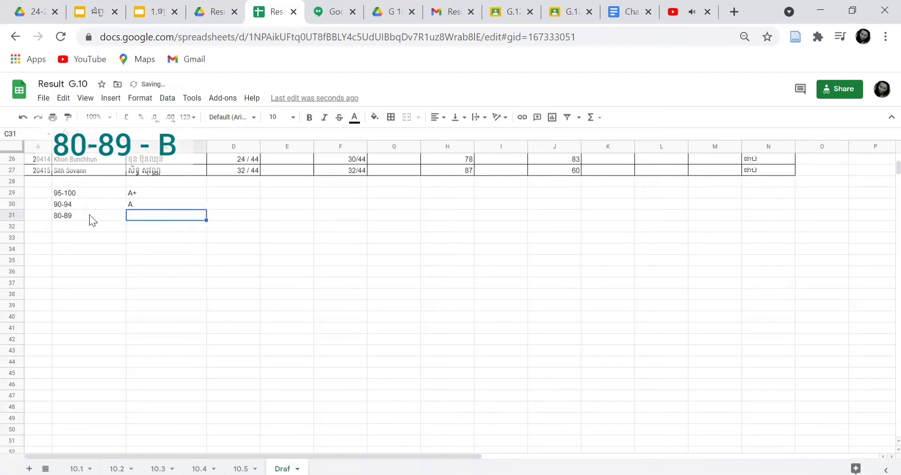
{"action": "type", "text": "B"}
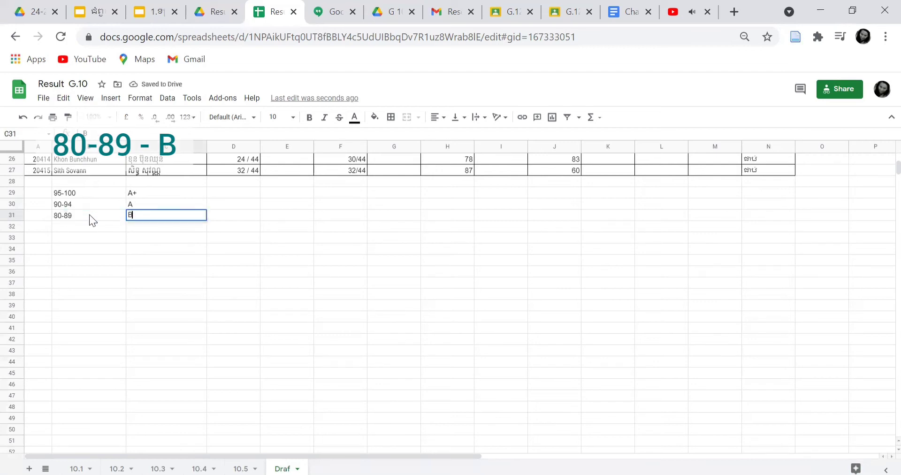
{"action": "key", "text": "Return"}
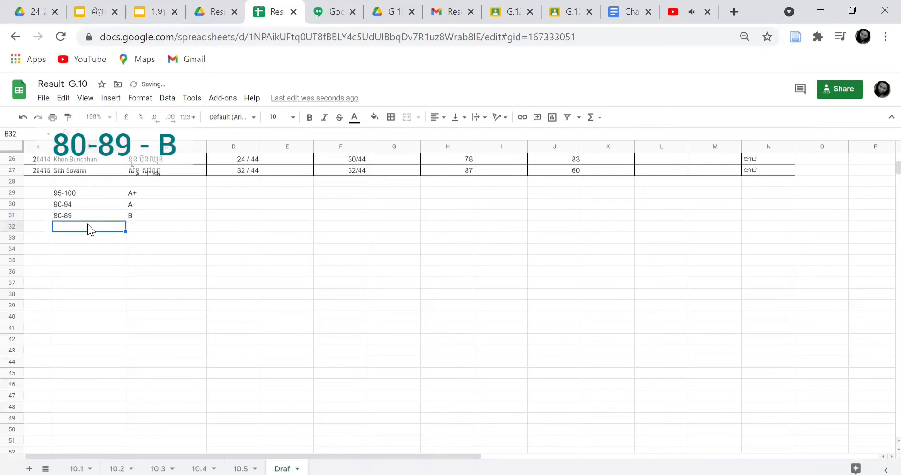
Add the range 70-79 in B32 with the grade C in C32.
{"action": "type", "text": "70"}
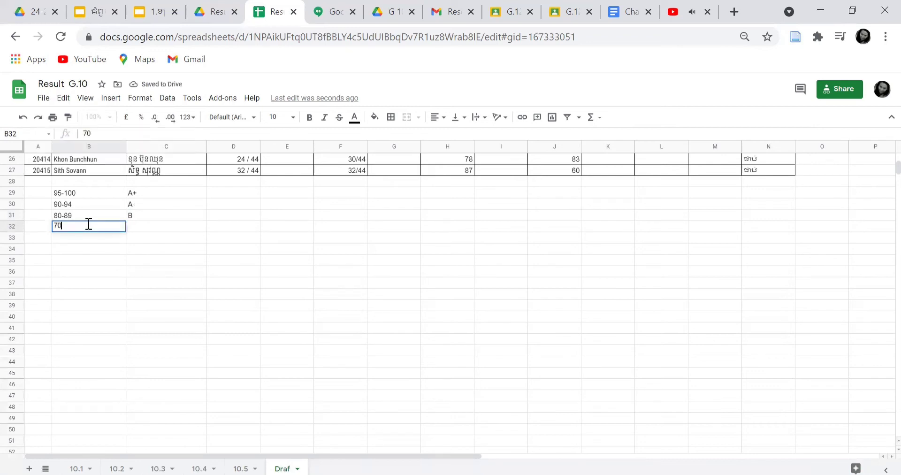
{"action": "type", "text": "-"}
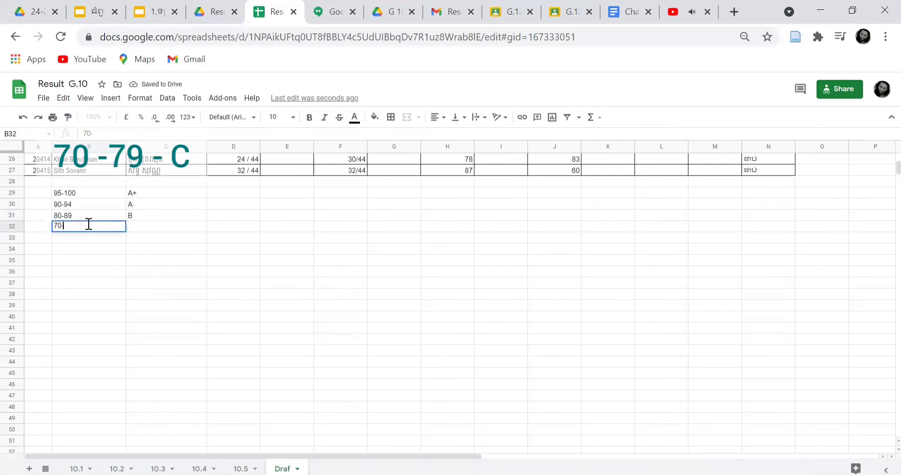
{"action": "type", "text": "79"}
{"action": "key", "text": "Tab"}
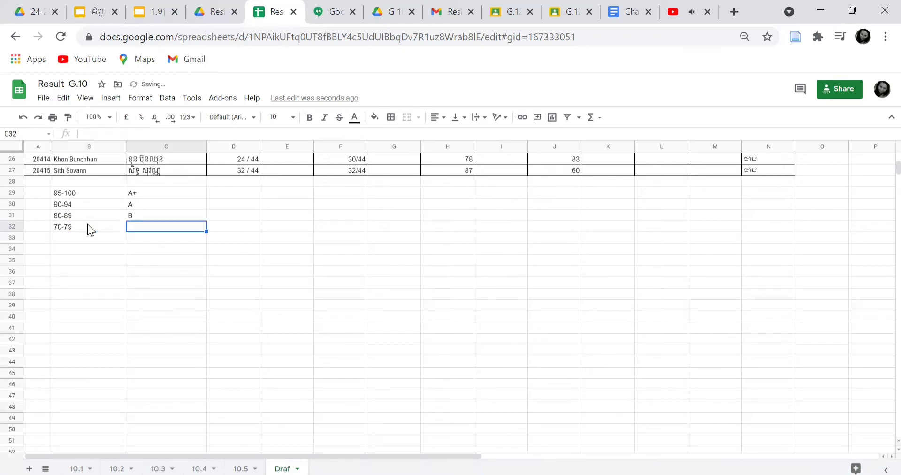
{"action": "type", "text": "C"}
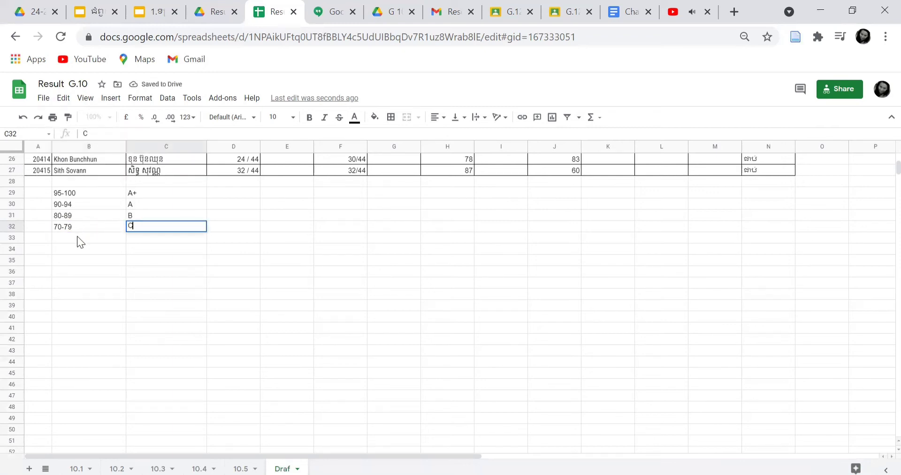
{"action": "key", "text": "Return"}
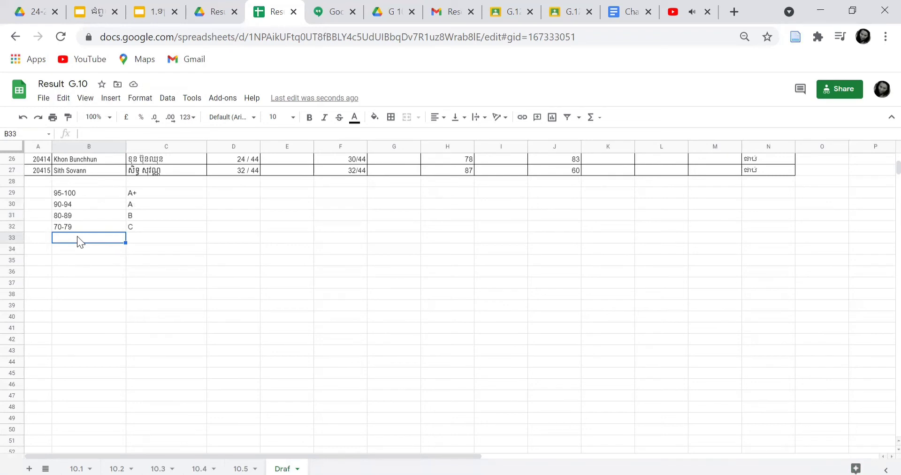
Add the range 60-69 in B33 with the grade D in C33.
{"action": "type", "text": "60"}
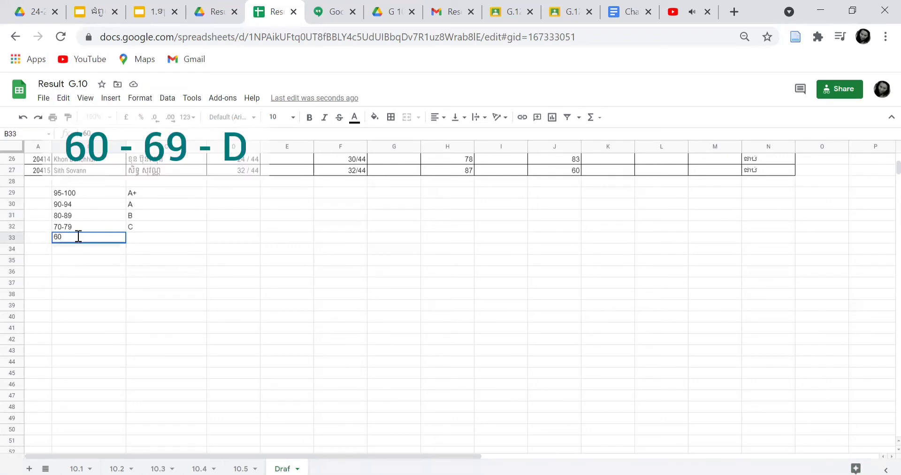
{"action": "type", "text": "-69"}
{"action": "key", "text": "Tab"}
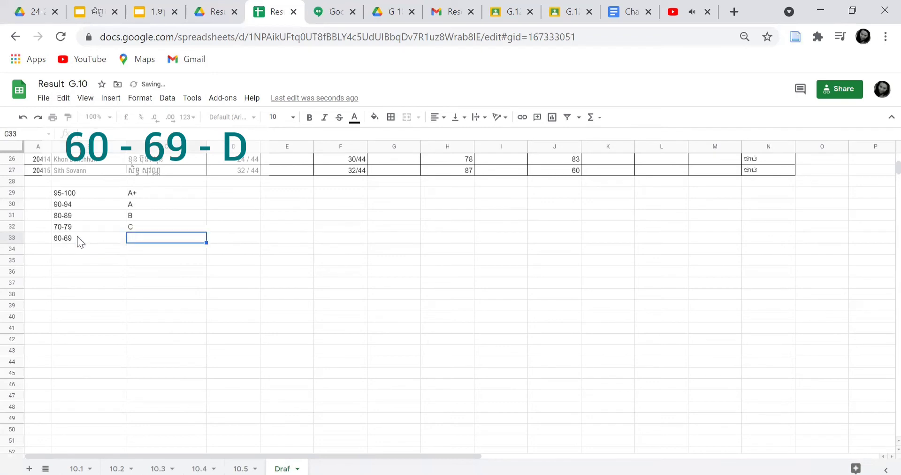
{"action": "type", "text": "D"}
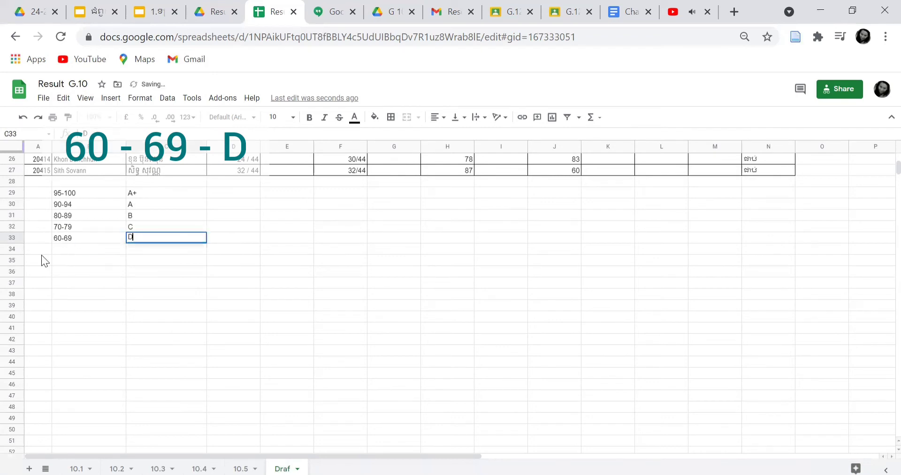
Add the range 50-59 in B34 with the grade E in C34.
{"action": "left_click", "coordinate": [76, 249]}
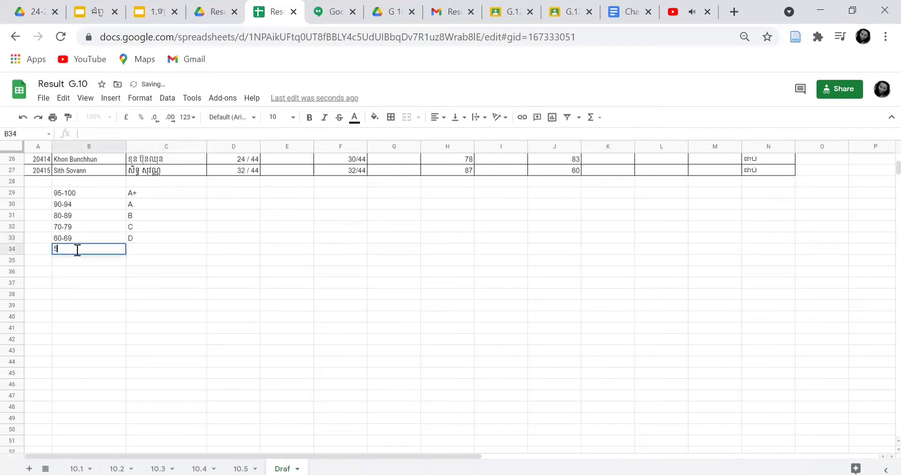
{"action": "type", "text": "50"}
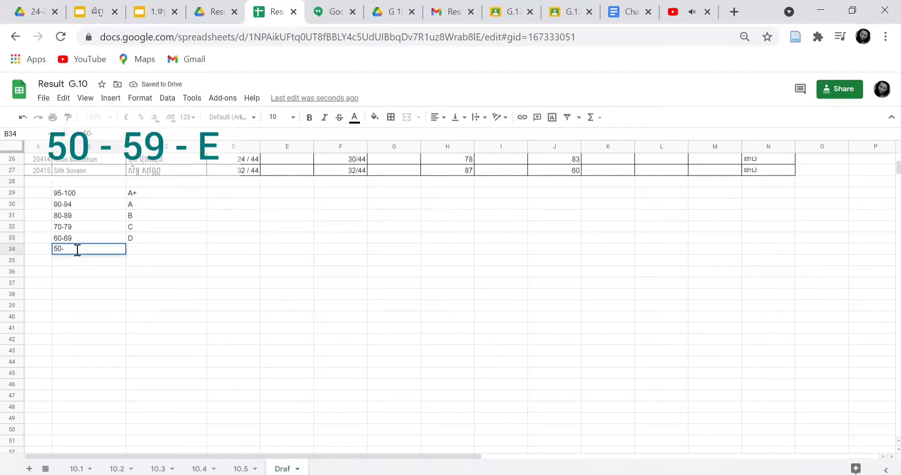
{"action": "type", "text": "-59"}
{"action": "key", "text": "Tab"}
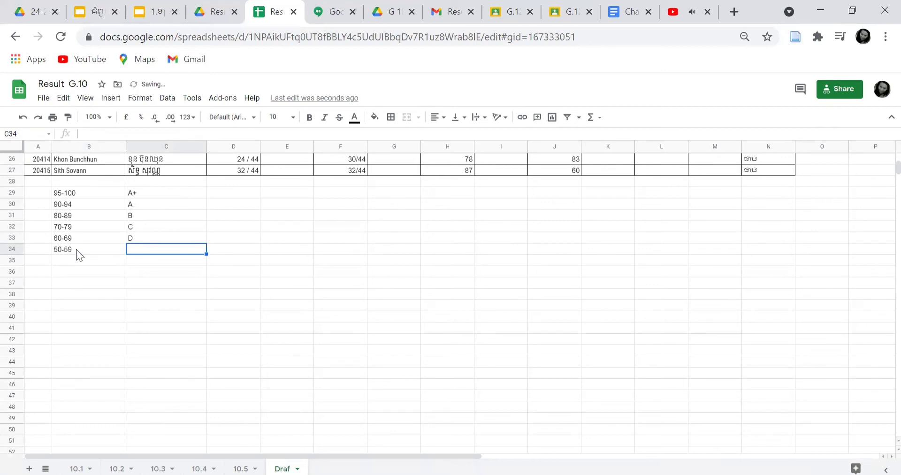
{"action": "type", "text": "E"}
{"action": "key", "text": "Return"}
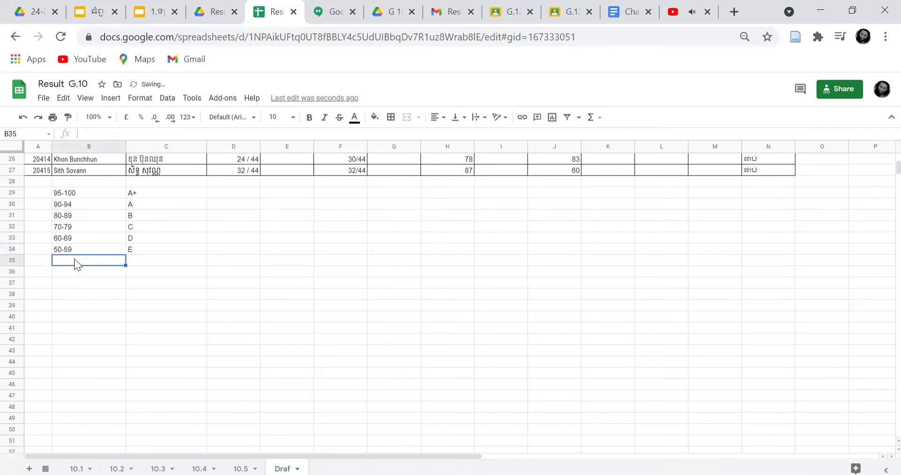
Add the lowest range <49 in B35 with the grade F in C35.
{"action": "type", "text": "<"}
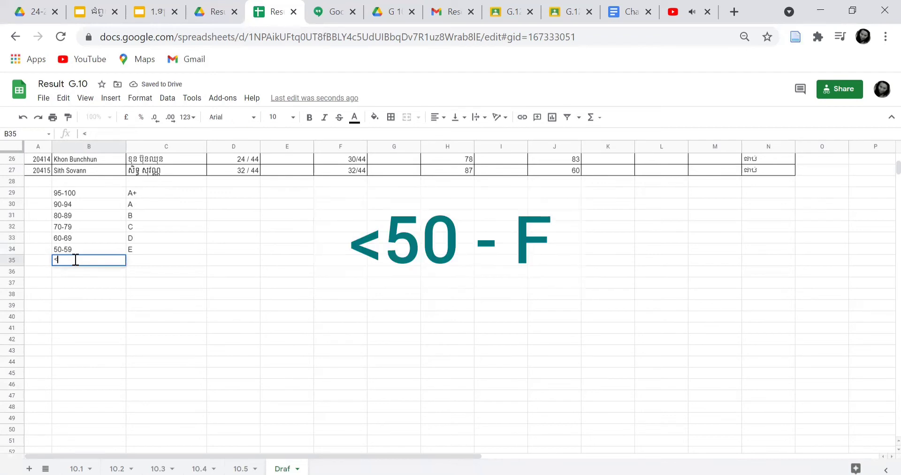
{"action": "key", "text": "BackSpace"}
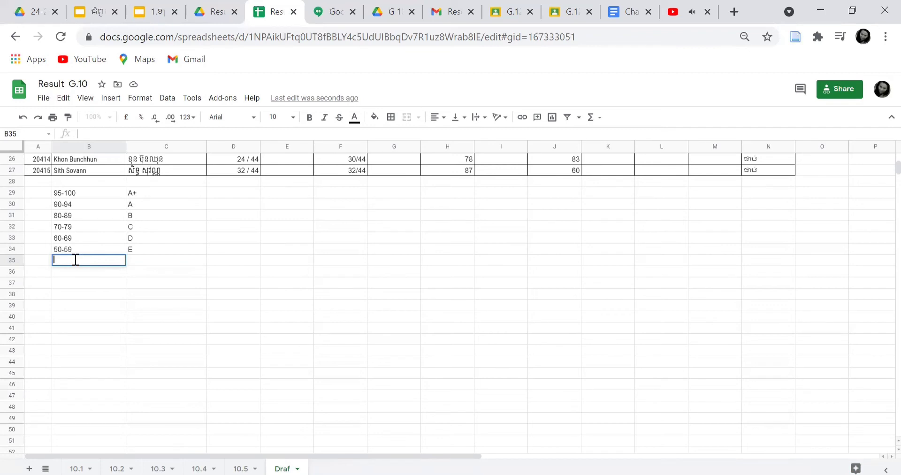
{"action": "type", "text": ">"}
{"action": "type", "text": "<49"}
{"action": "key", "text": "Tab"}
{"action": "type", "text": "F"}
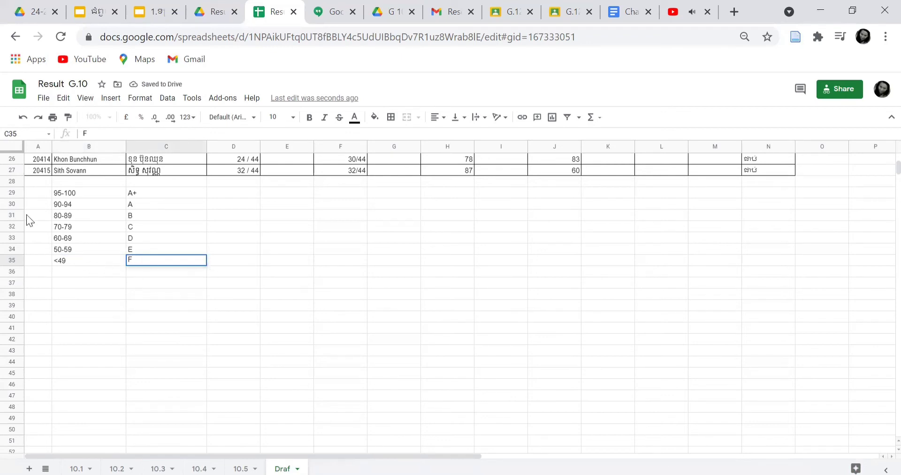
Mark the grading scale in A29 with an asterisk and the note label ចំណាំ.
{"action": "left_click", "coordinate": [39, 193]}
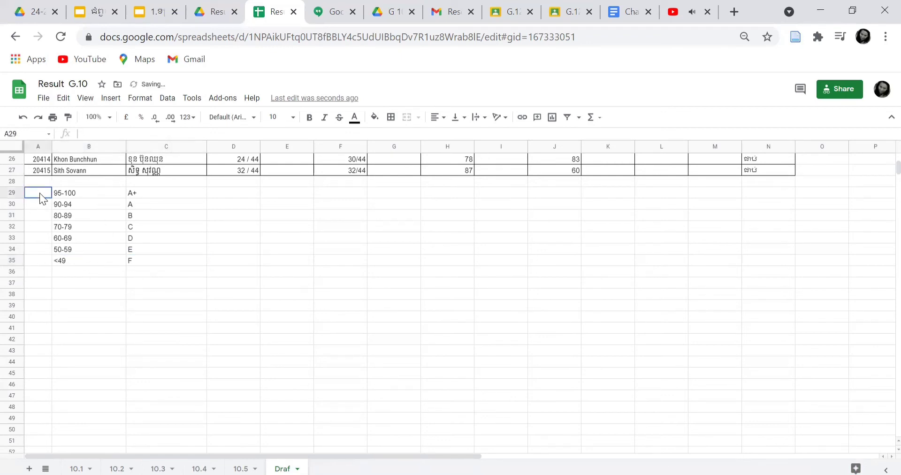
{"action": "type", "text": "*"}
{"action": "left_click", "coordinate": [145, 225]}
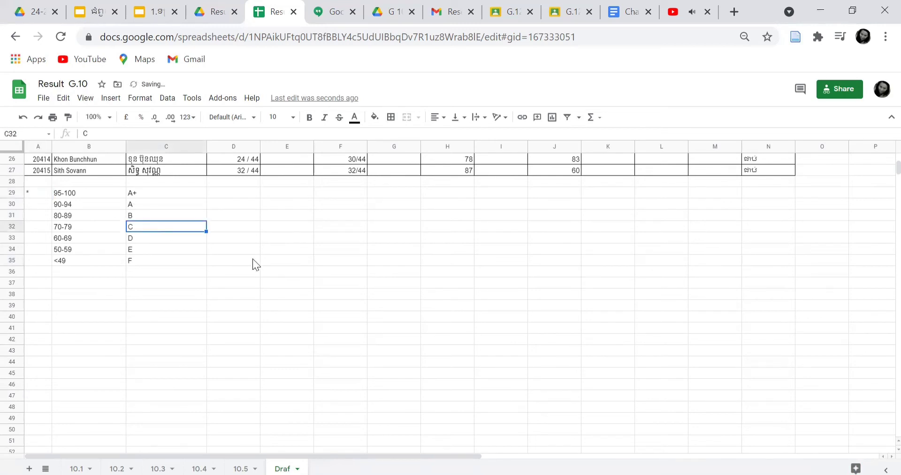
{"action": "left_click", "coordinate": [41, 194]}
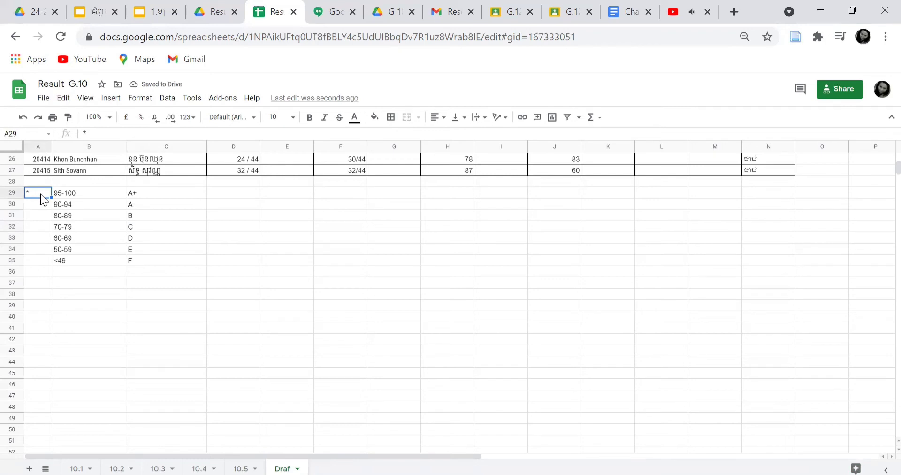
{"action": "double_click", "coordinate": [42, 194]}
{"action": "type", "text": "ចំណាំ"}
{"action": "left_click", "coordinate": [189, 225]}
Start an IF formula in O3, beside the first student's Grade cell.
{"action": "scroll", "coordinate": [188, 225], "scroll_direction": "up", "scroll_amount": 3}
{"action": "scroll", "coordinate": [188, 224], "scroll_direction": "up", "scroll_amount": 6}
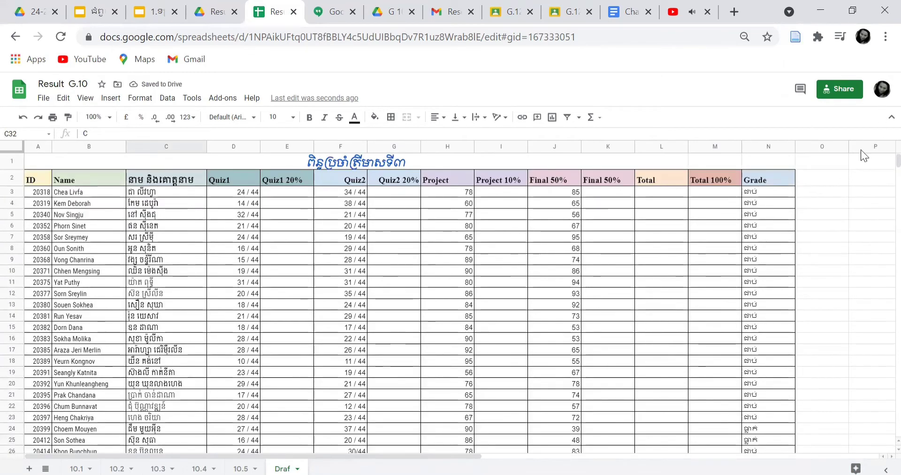
{"action": "left_click", "coordinate": [816, 192]}
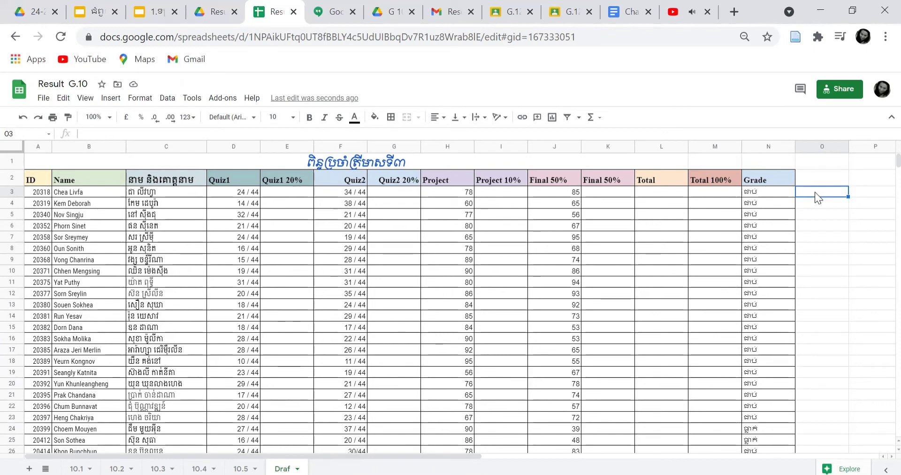
{"action": "type", "text": "ឲ"}
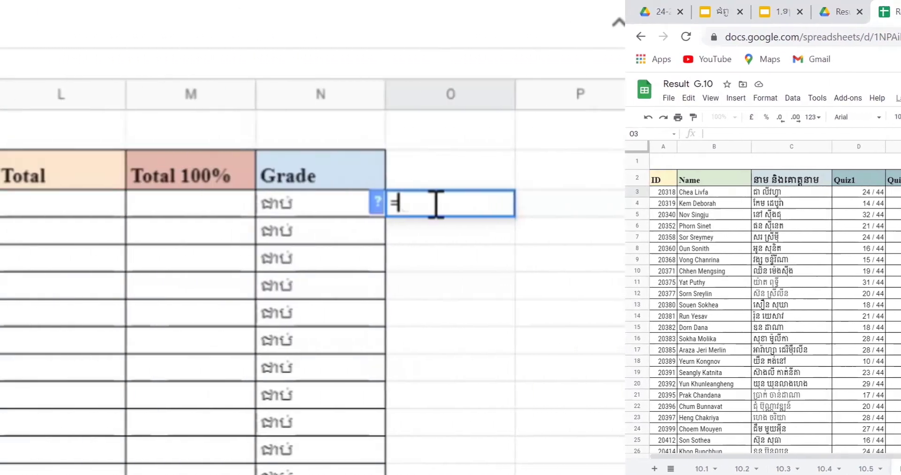
{"action": "key", "text": "BackSpace"}
{"action": "type", "text": "="}
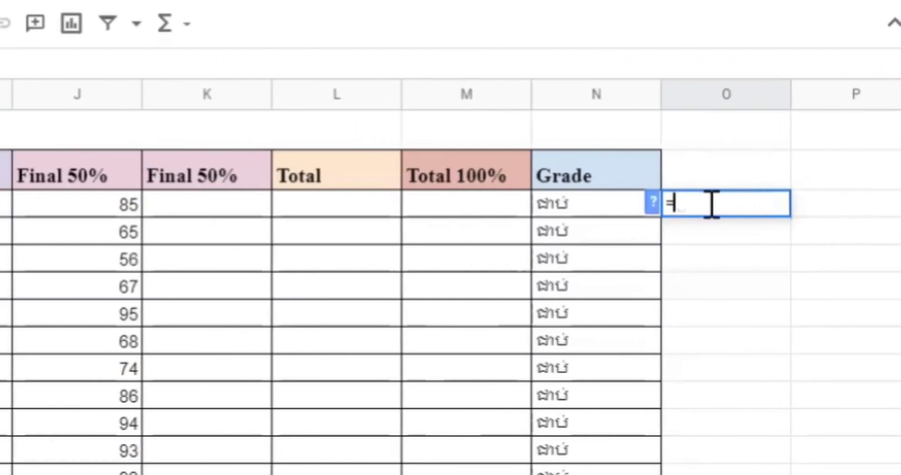
{"action": "type", "text": "IF"}
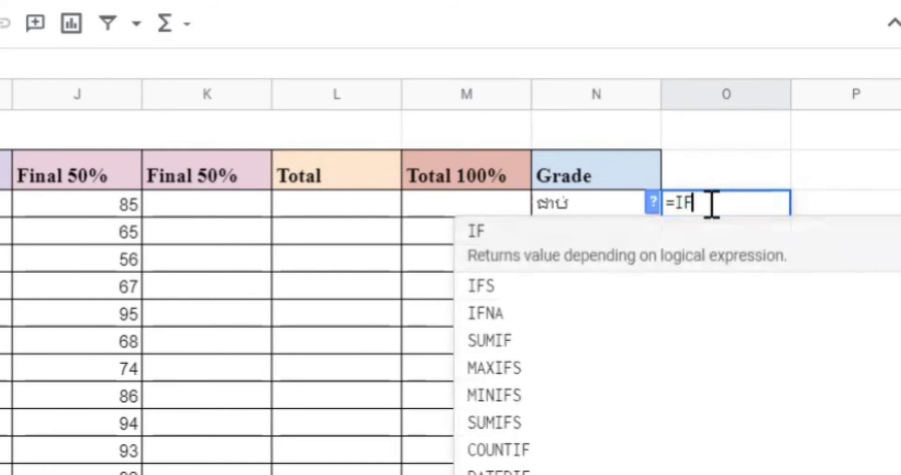
{"action": "type", "text": "("}
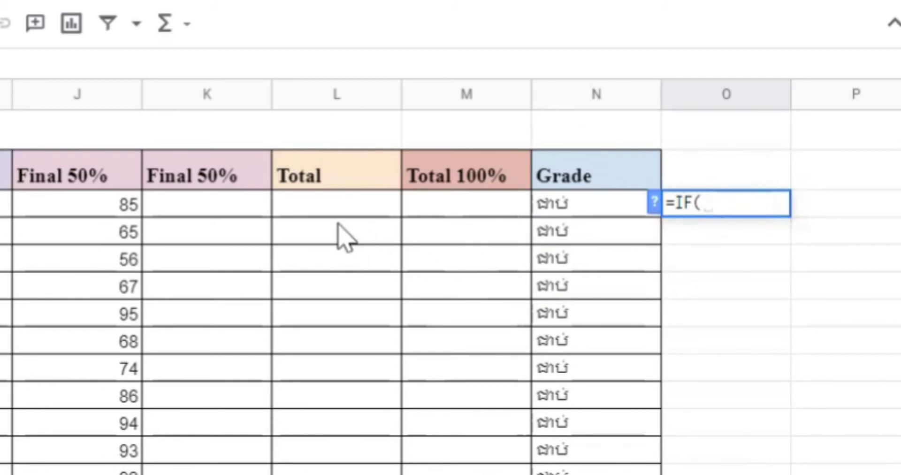
Add the condition J3>=95 with the result "A+" to the IF formula in O3.
{"action": "left_click", "coordinate": [83, 215]}
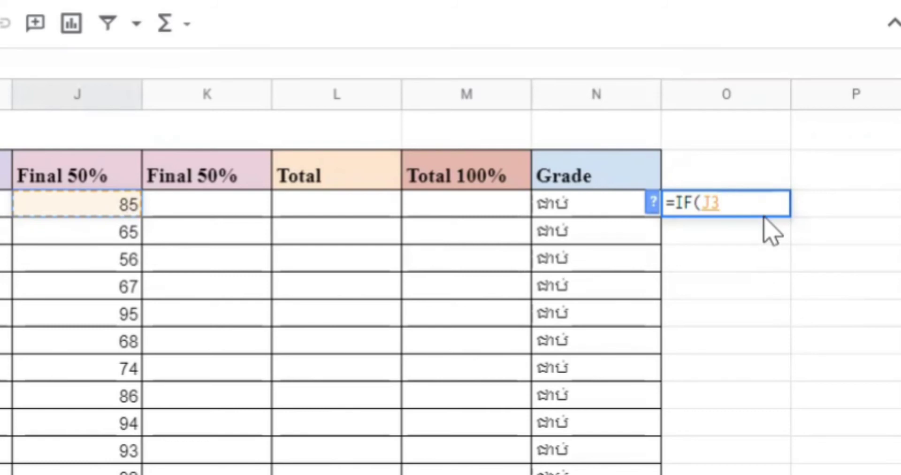
{"action": "type", "text": "."}
{"action": "key", "text": "BackSpace"}
{"action": "type", "text": ">"}
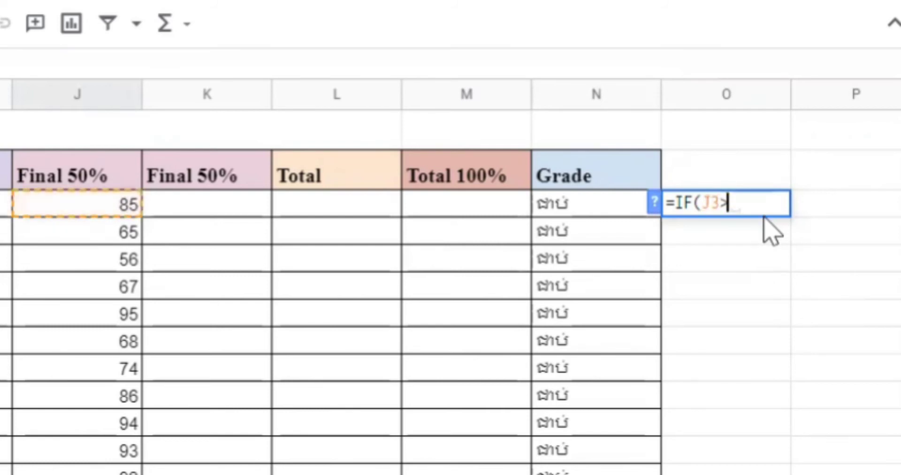
{"action": "type", "text": "="}
{"action": "key", "text": "BackSpace"}
{"action": "type", "text": "=95"}
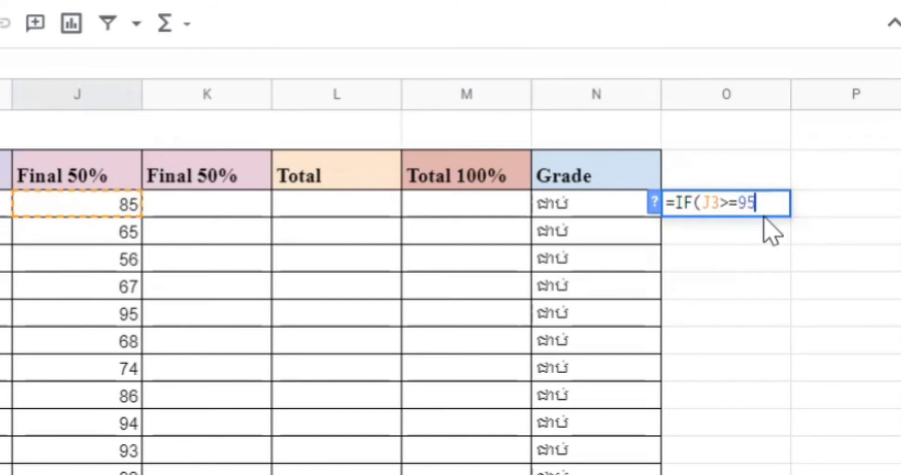
{"action": "type", "text": ",\"A+"}
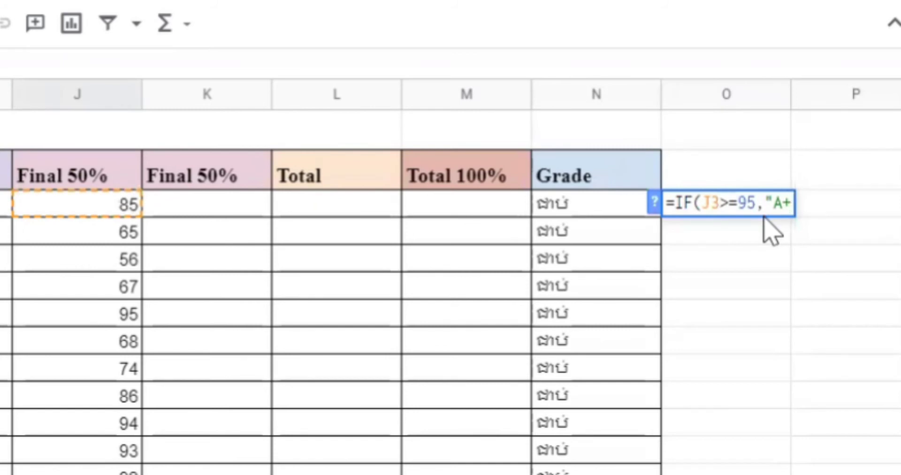
{"action": "type", "text": "\","}
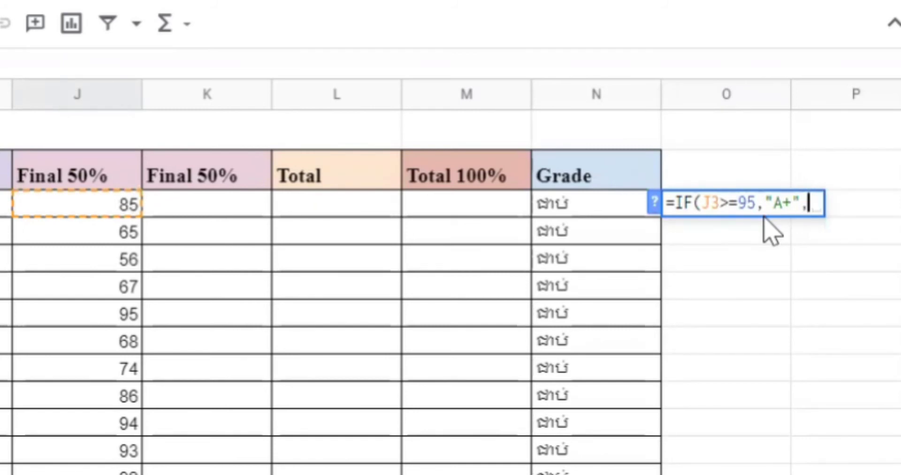
Nest a second IF in the O3 formula with the condition J3>=90 and the result "A".
{"action": "type", "text": "("}
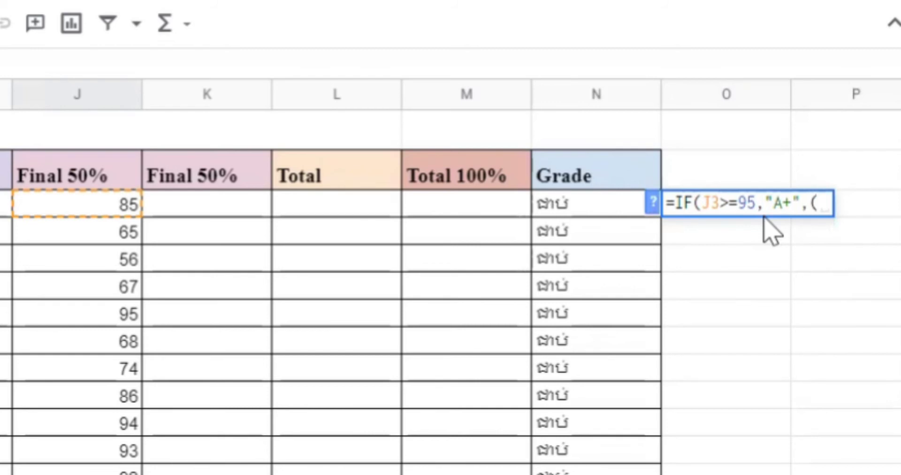
{"action": "key", "text": "BackSpace"}
{"action": "type", "text": "IF("}
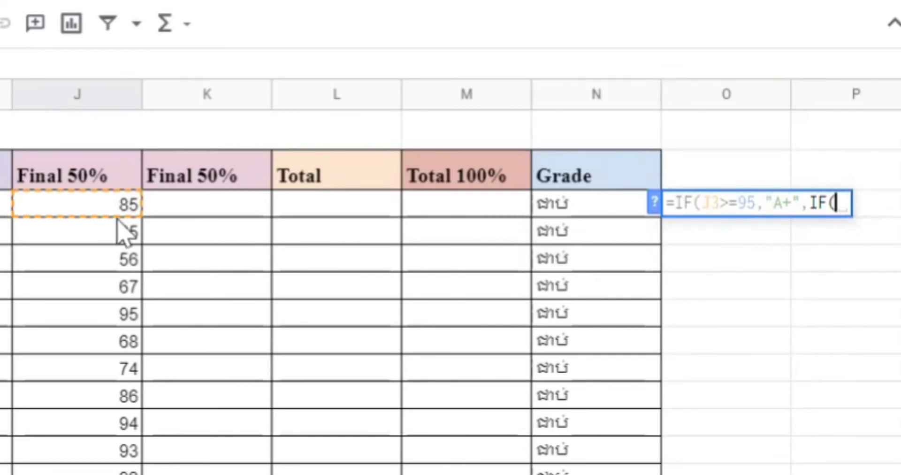
{"action": "left_click", "coordinate": [99, 205]}
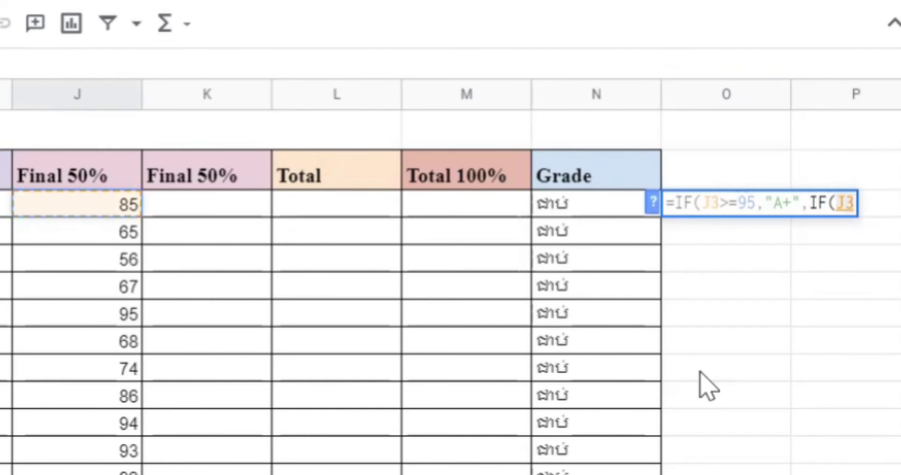
{"action": "type", "text": ">="}
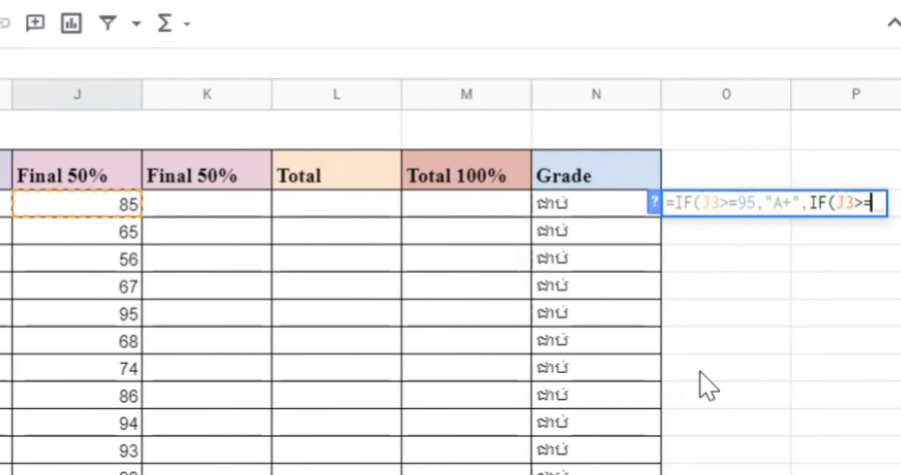
{"action": "type", "text": "90"}
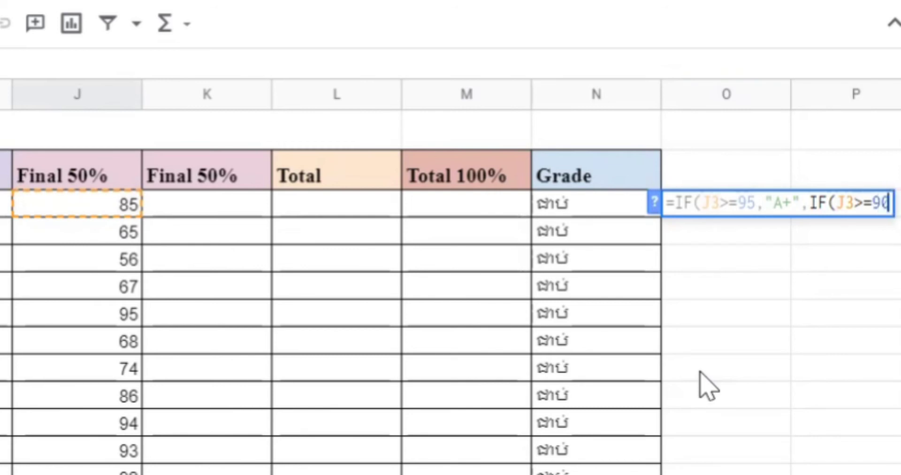
{"action": "type", "text": ","}
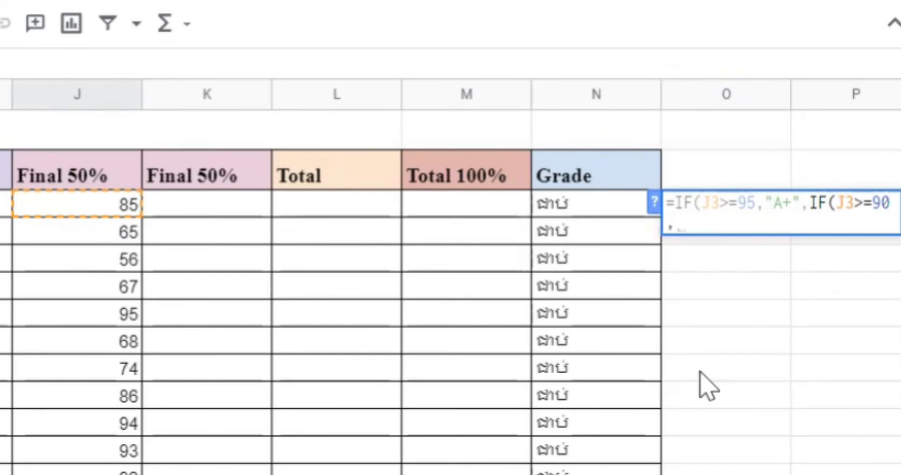
{"action": "type", "text": "\"A"}
{"action": "key", "text": "BackSpace"}
{"action": "type", "text": "A"}
{"action": "type", "text": "\"A"}
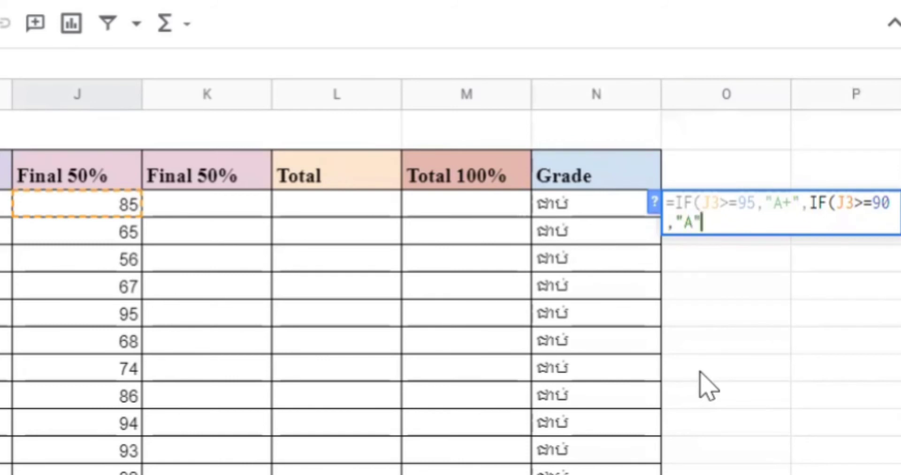
Nest a third IF in the O3 formula with the condition J3>=80 and the result "B", and open a fourth IF.
{"action": "type", "text": ",IF"}
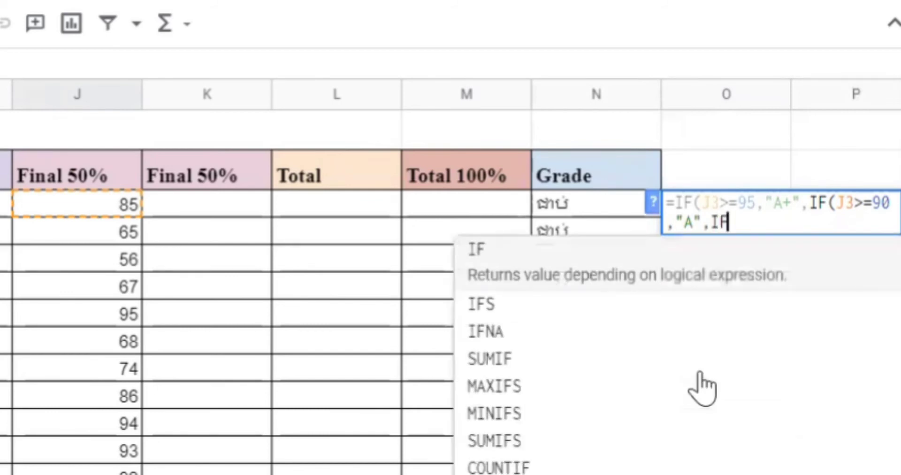
{"action": "type", "text": "("}
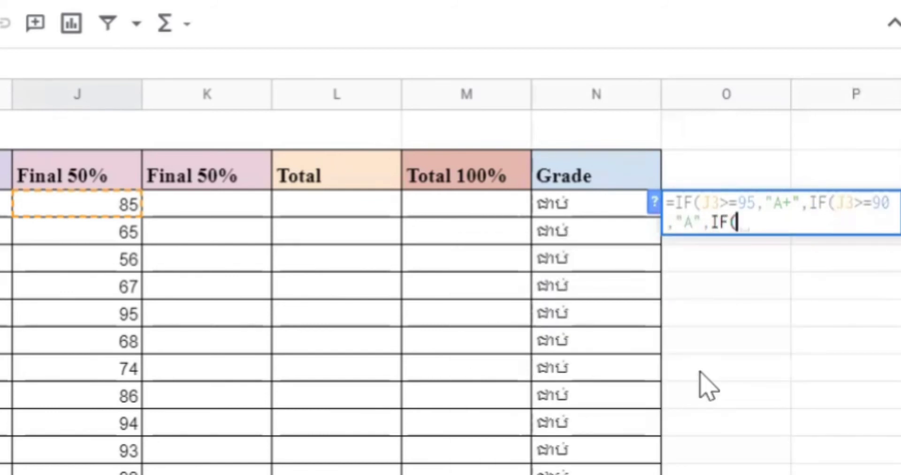
{"action": "scroll", "coordinate": [708, 386], "scroll_direction": "right", "scroll_amount": 10}
{"action": "scroll", "coordinate": [709, 386], "scroll_direction": "left", "scroll_amount": 10}
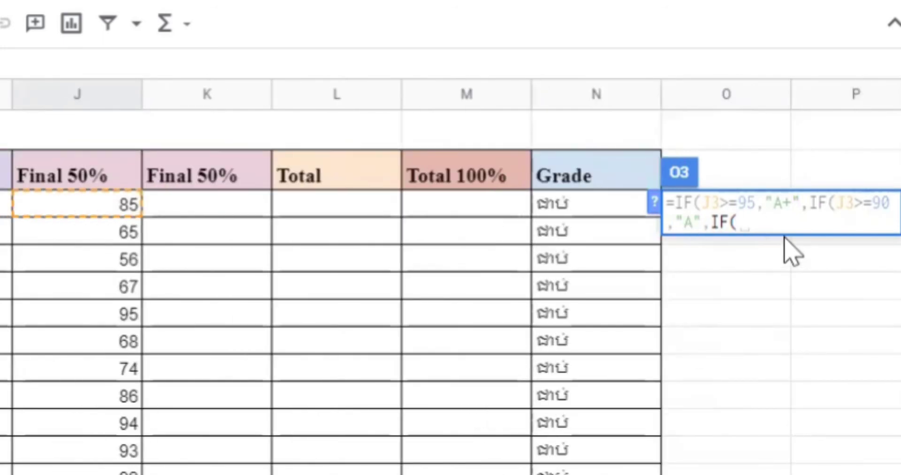
{"action": "left_click", "coordinate": [102, 211]}
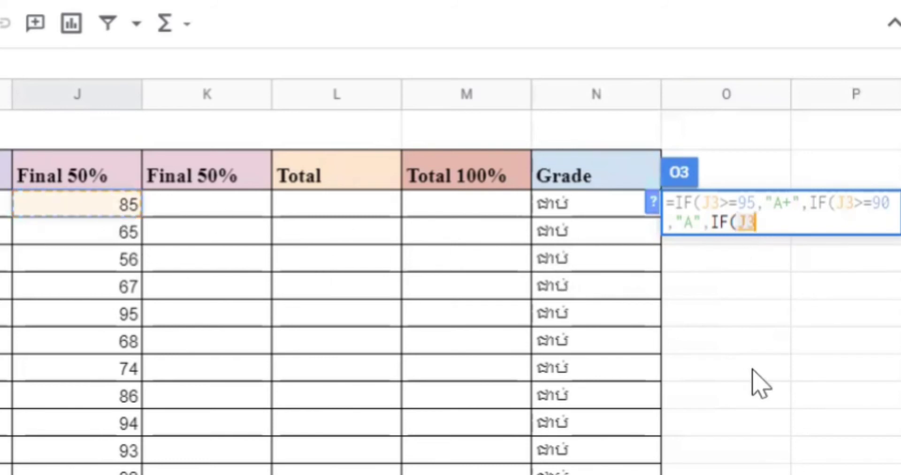
{"action": "type", "text": ">="}
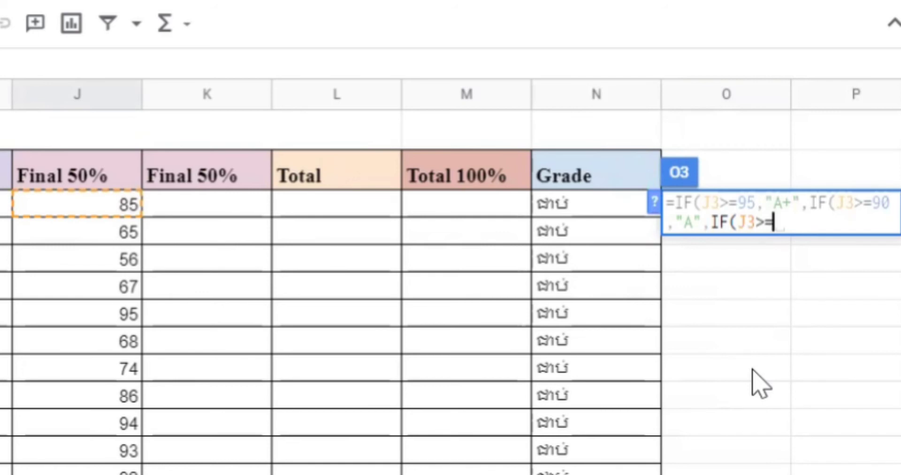
{"action": "type", "text": "80"}
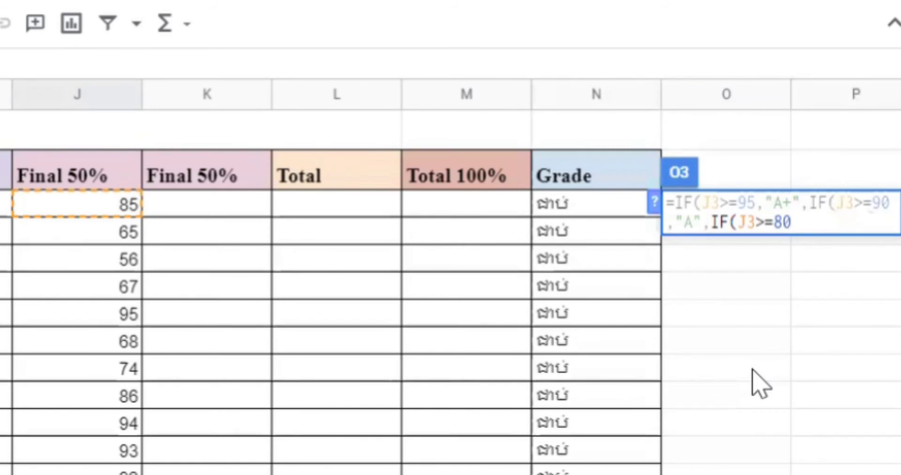
{"action": "type", "text": ",\""}
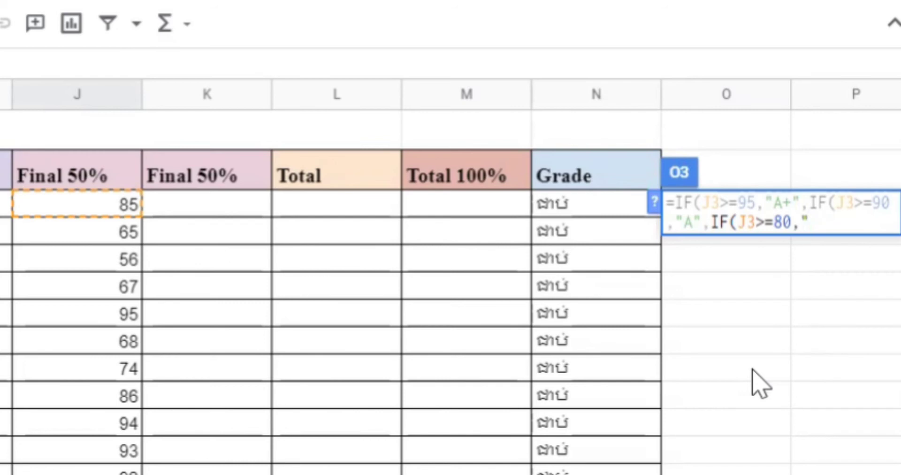
{"action": "type", "text": "B\",IF("}
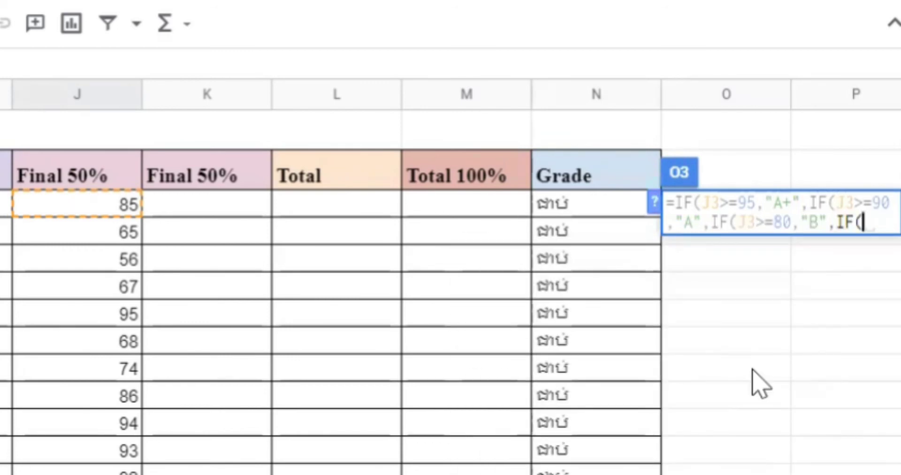
Fill the fourth IF in O3 with the condition J3>=70 and the result "C", and open a fifth IF.
{"action": "left_click", "coordinate": [101, 199]}
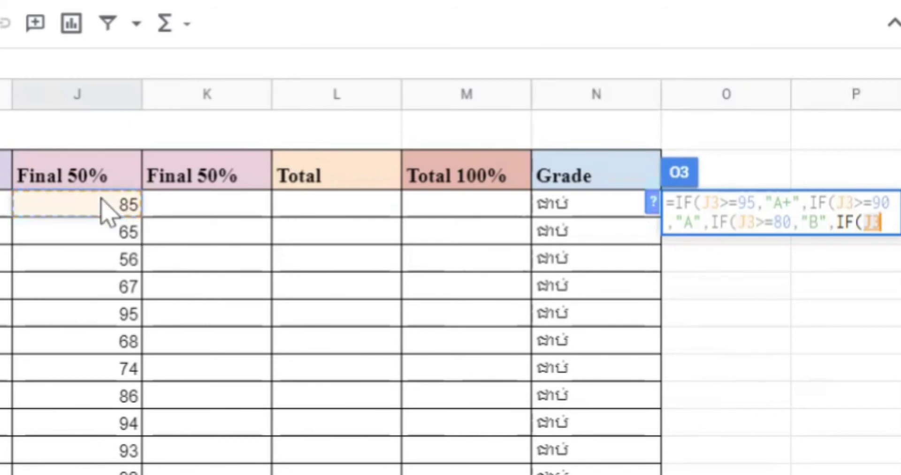
{"action": "type", "text": ">="}
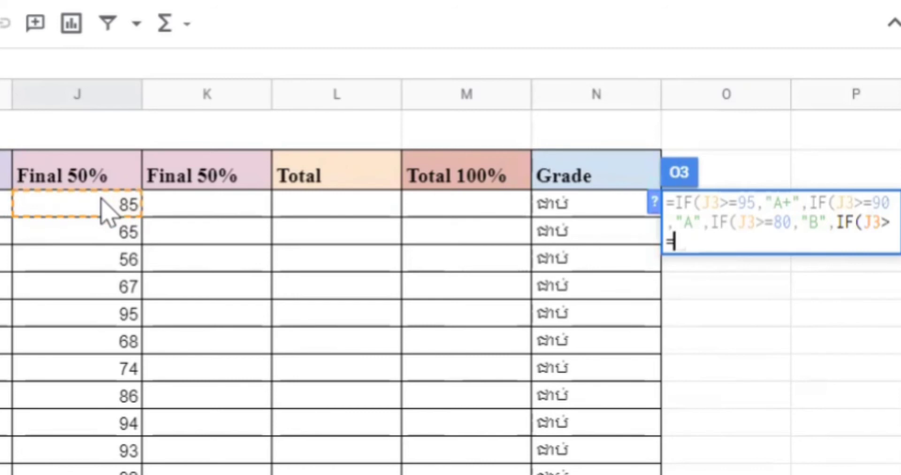
{"action": "type", "text": "70"}
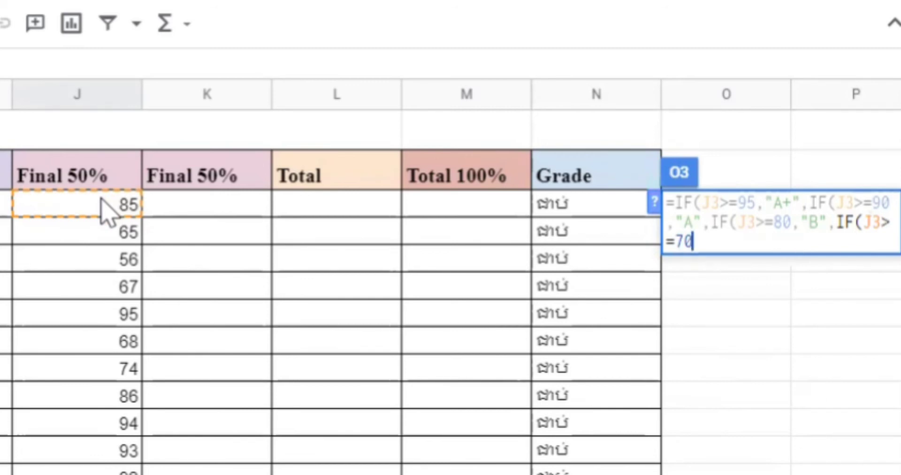
{"action": "type", "text": ",\""}
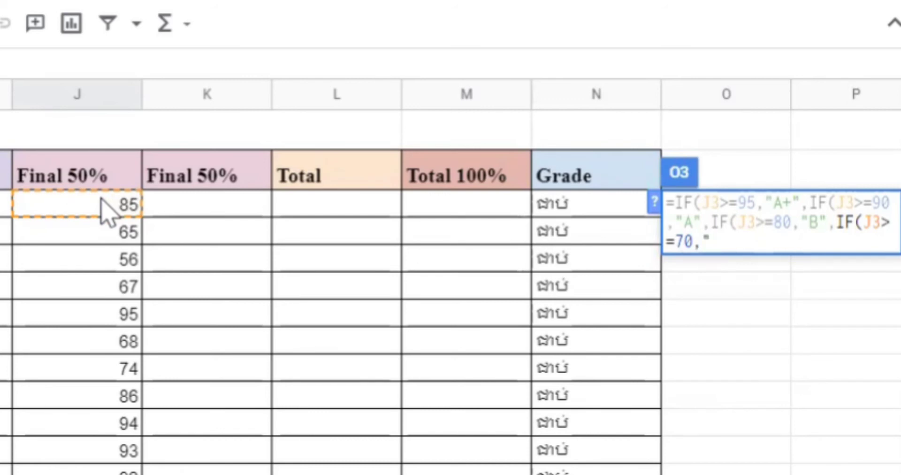
{"action": "type", "text": "C\",IF("}
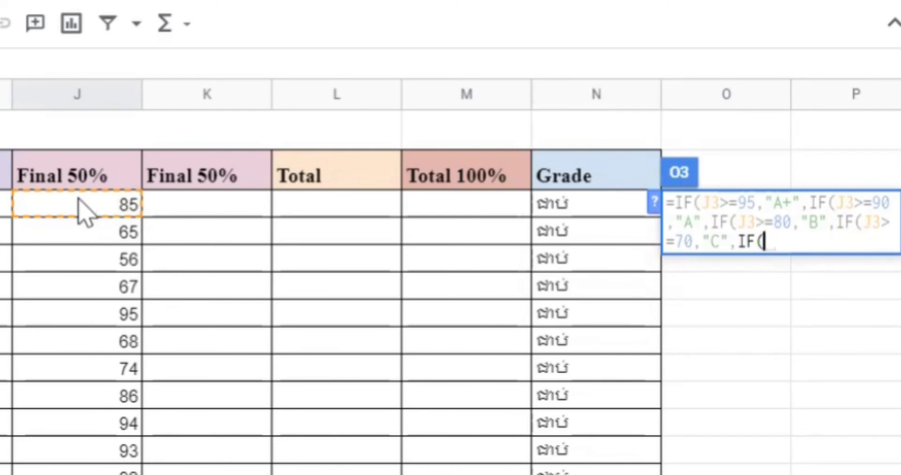
Fill the fifth IF in O3 with the condition J3>=60 and the result "D".
{"action": "left_click", "coordinate": [106, 216]}
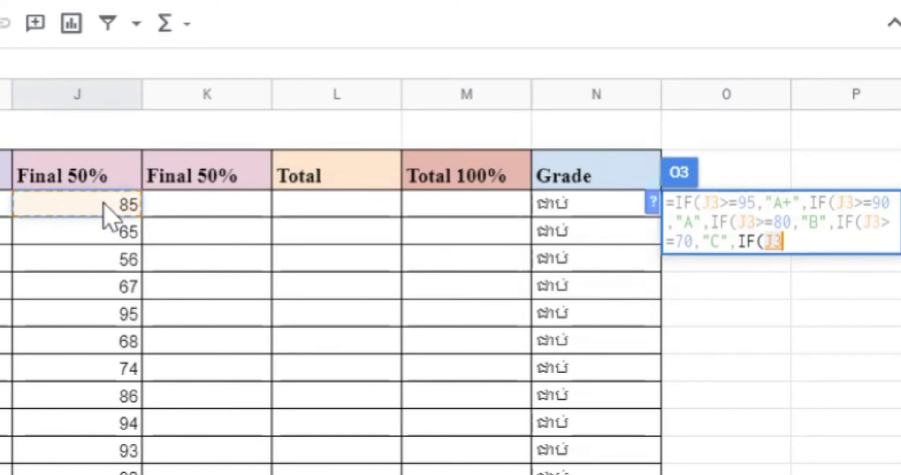
{"action": "type", "text": ">="}
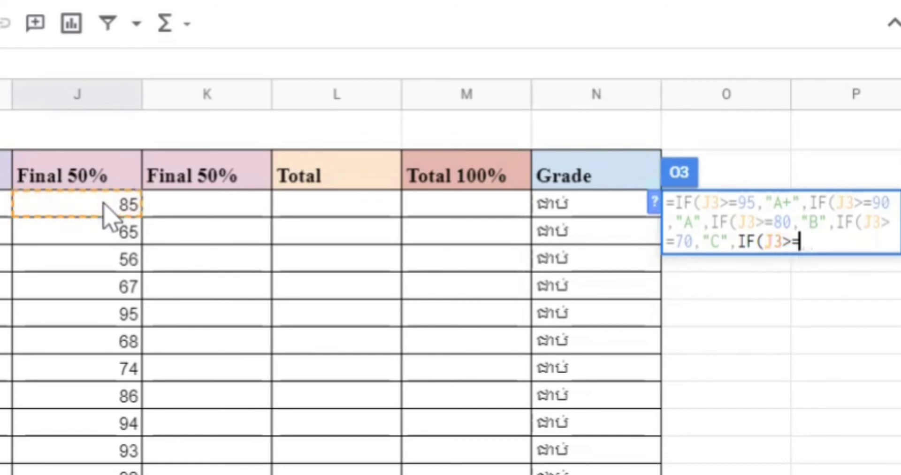
{"action": "type", "text": "60"}
{"action": "type", "text": ","}
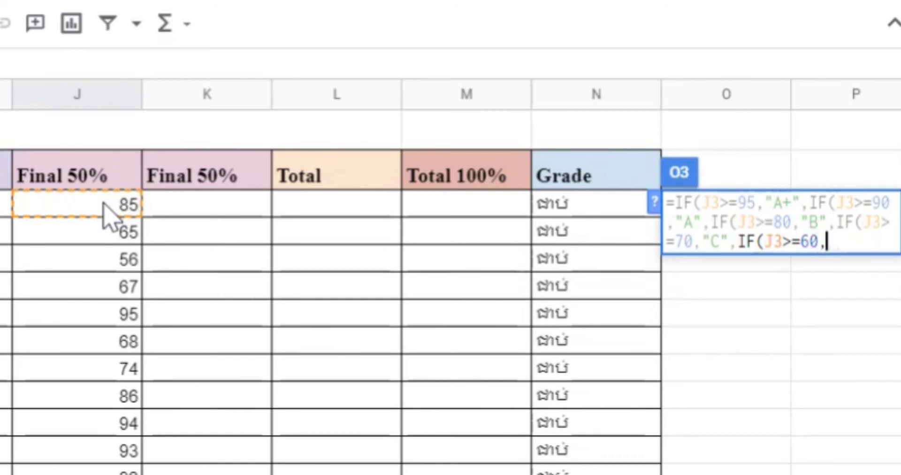
{"action": "type", "text": "\""}
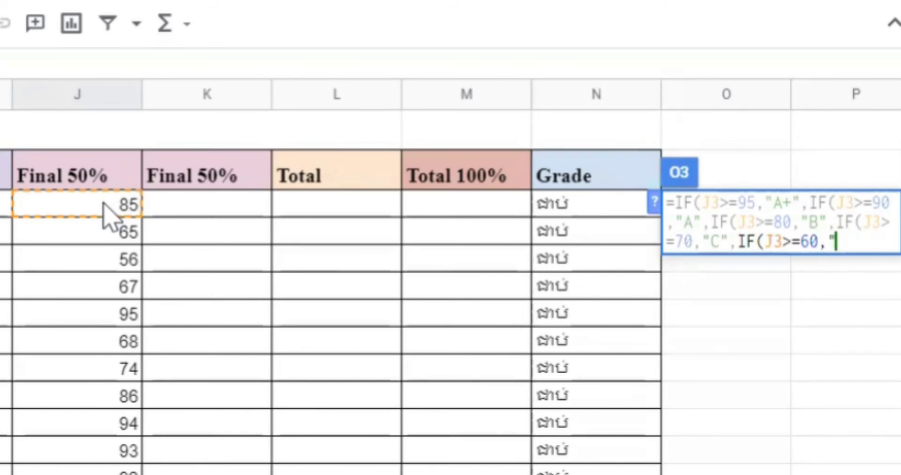
{"action": "type", "text": "d"}
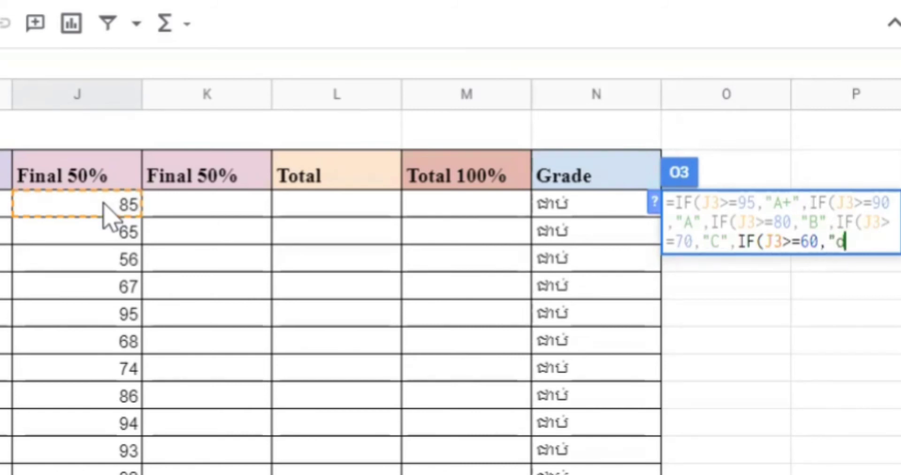
{"action": "key", "text": "BackSpace"}
{"action": "type", "text": "D\""}
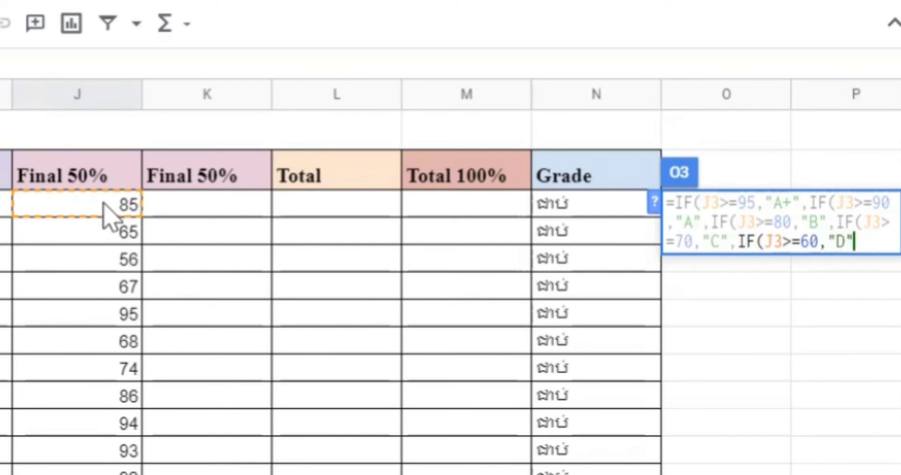
Nest a sixth IF in the O3 formula with the condition J3>=50 and the result "E".
{"action": "type", "text": ",IF("}
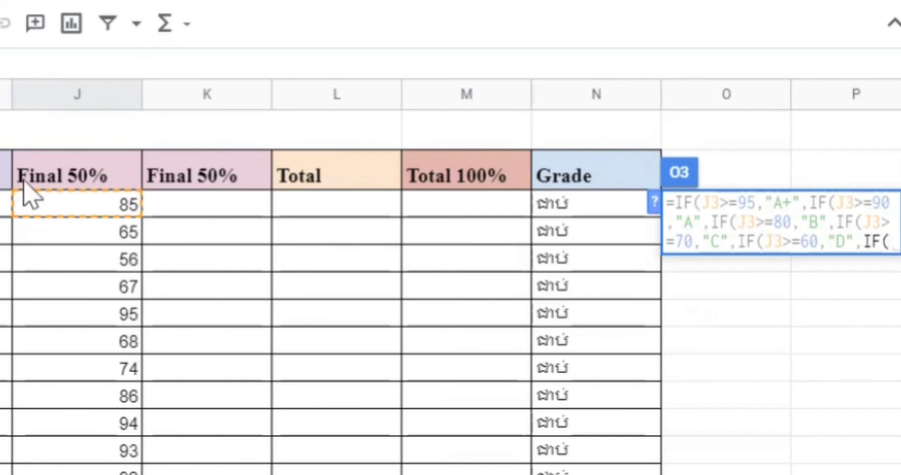
{"action": "left_click", "coordinate": [81, 206]}
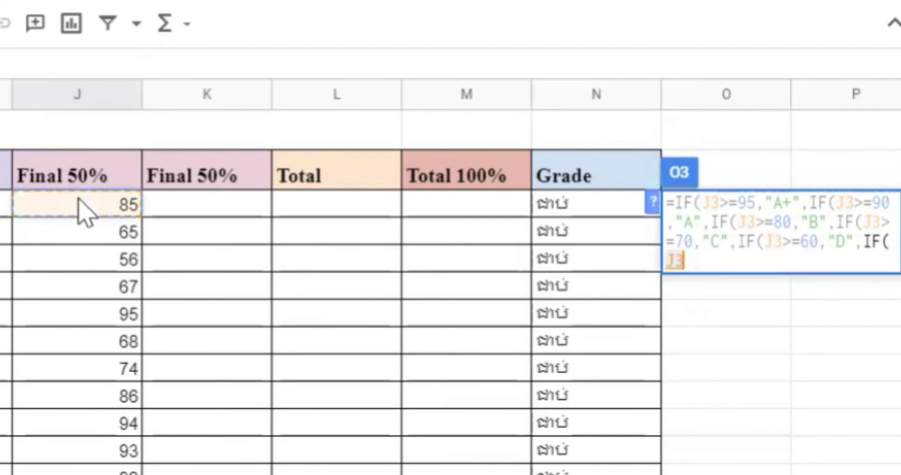
{"action": "type", "text": ">=50"}
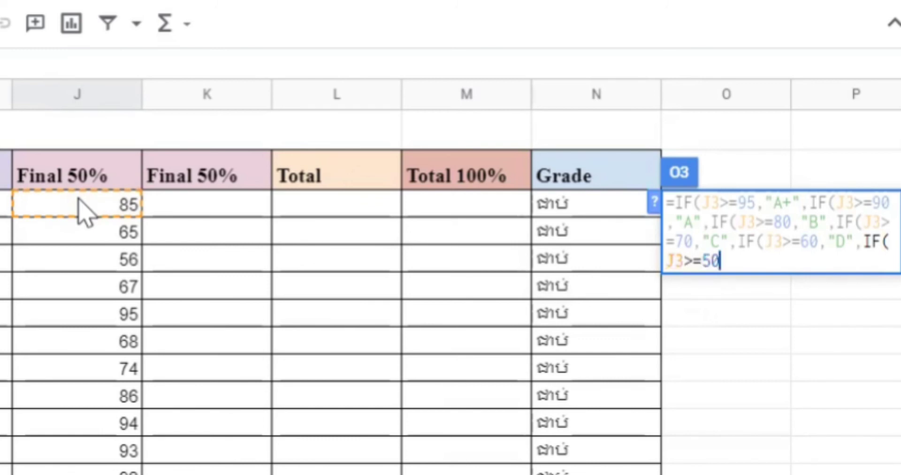
{"action": "type", "text": ",\"E\""}
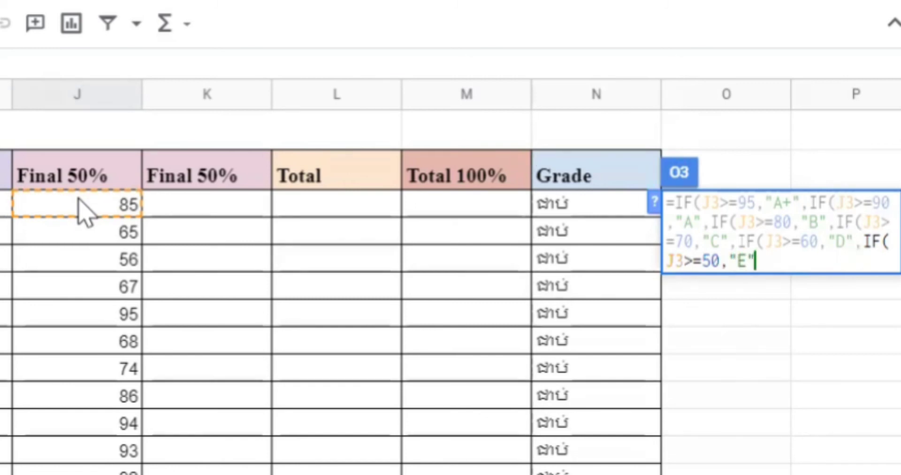
Add "F" as the fallback result, close all six nested IFs and enter the formula in O3.
{"action": "type", "text": ",\"F"}
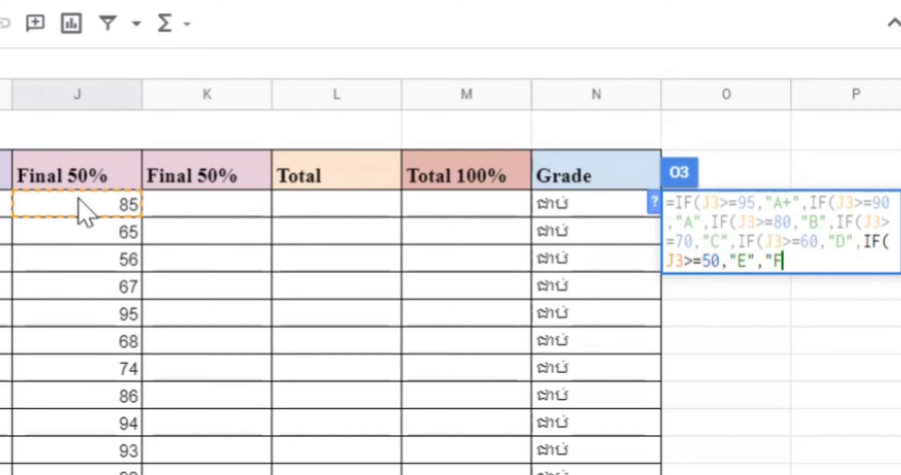
{"action": "type", "text": "\""}
{"action": "type", "text": ")"}
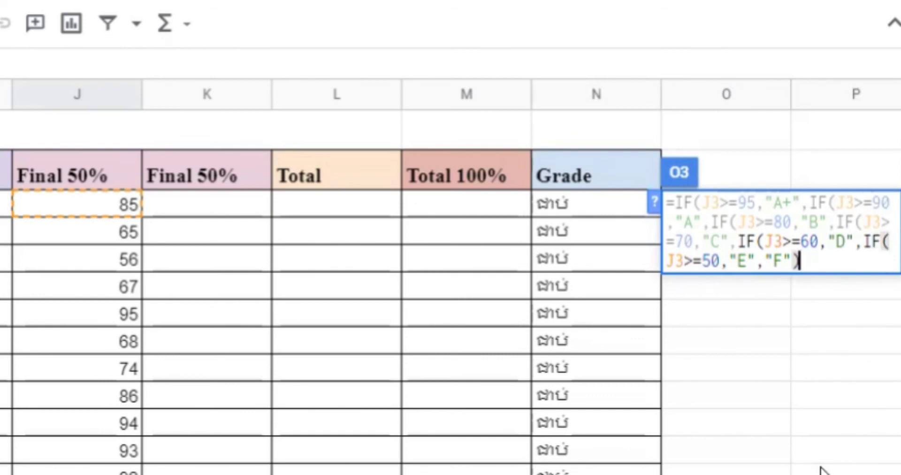
{"action": "type", "text": "))"}
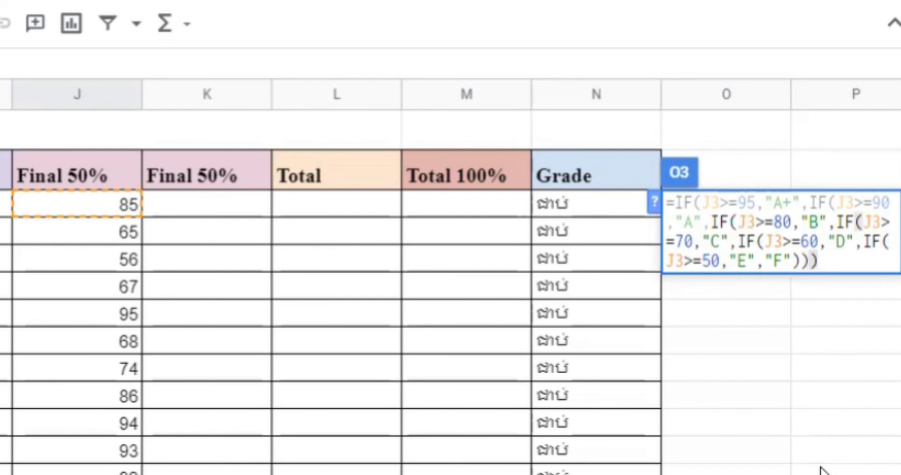
{"action": "type", "text": "))"}
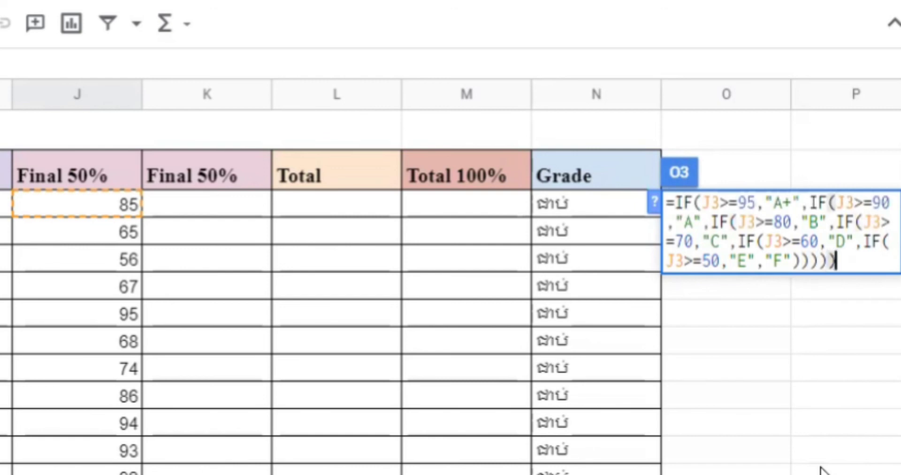
{"action": "type", "text": ")"}
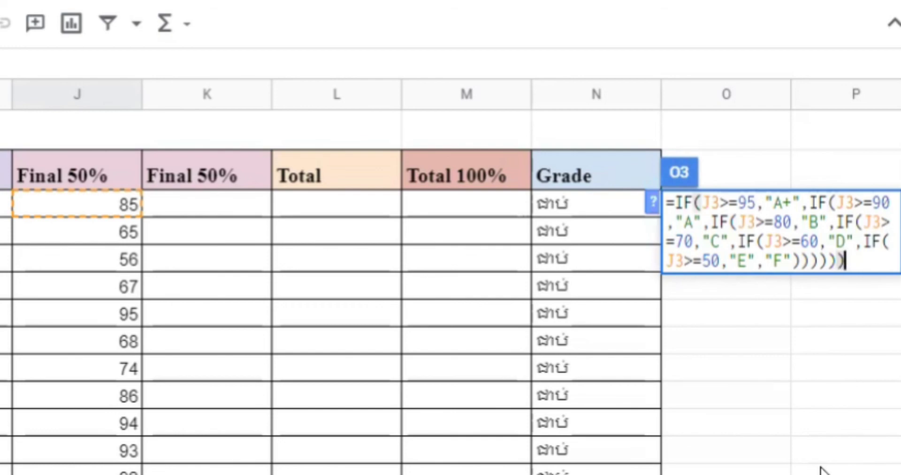
{"action": "key", "text": "Return"}
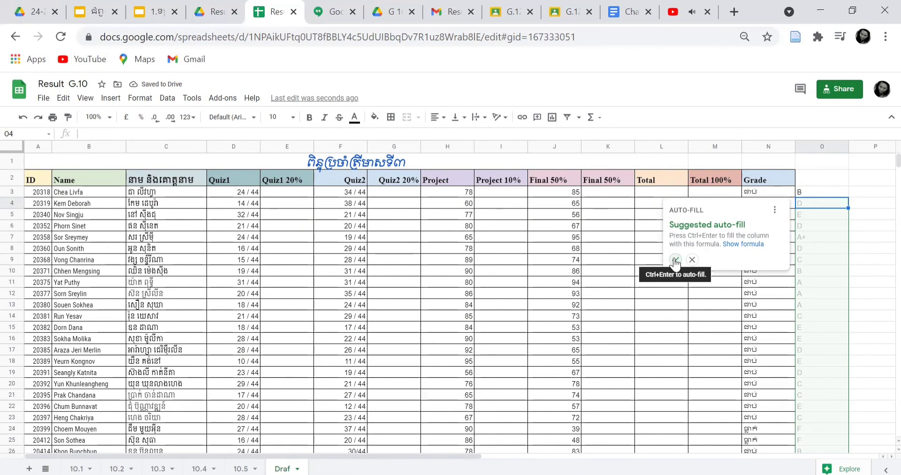
Accept the suggested auto-fill of the grade formula for the remaining students in column O and review the grades against the grading scale.
{"action": "left_click", "coordinate": [676, 260]}
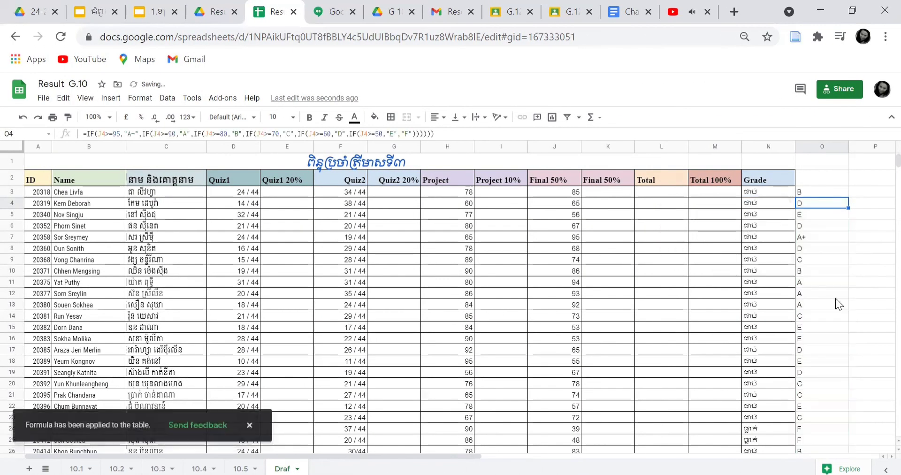
{"action": "left_click", "coordinate": [825, 190]}
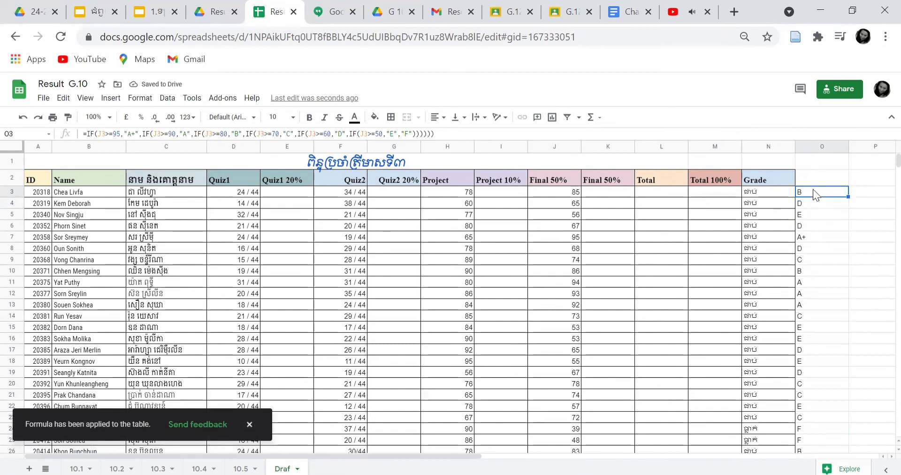
{"action": "scroll", "coordinate": [801, 371], "scroll_direction": "down", "scroll_amount": 3}
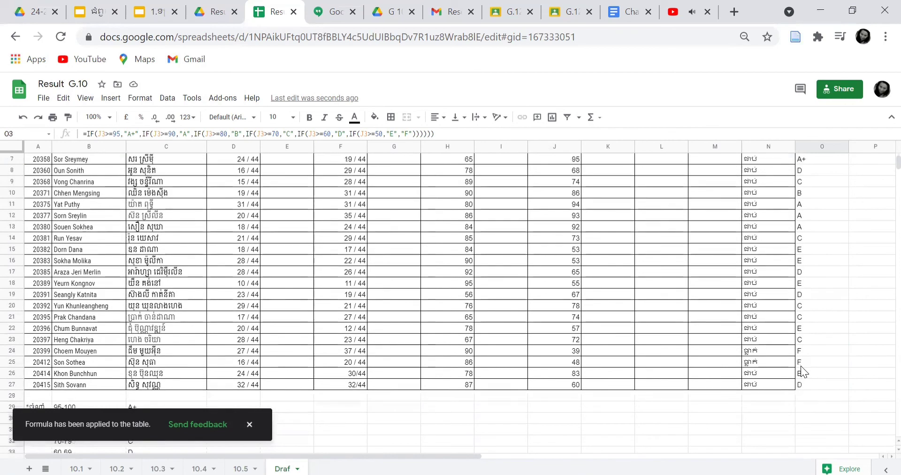
{"action": "scroll", "coordinate": [801, 365], "scroll_direction": "up", "scroll_amount": 3}
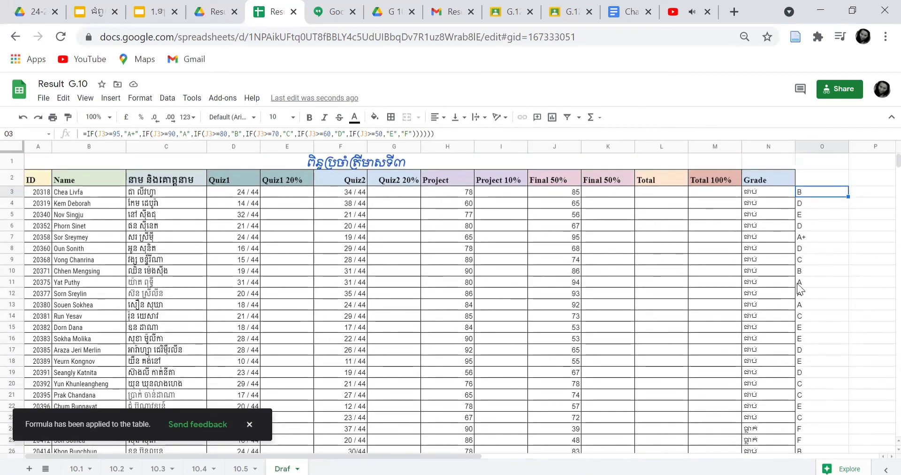
{"action": "scroll", "coordinate": [800, 336], "scroll_direction": "down", "scroll_amount": 1}
{"action": "scroll", "coordinate": [800, 336], "scroll_direction": "down", "scroll_amount": 1}
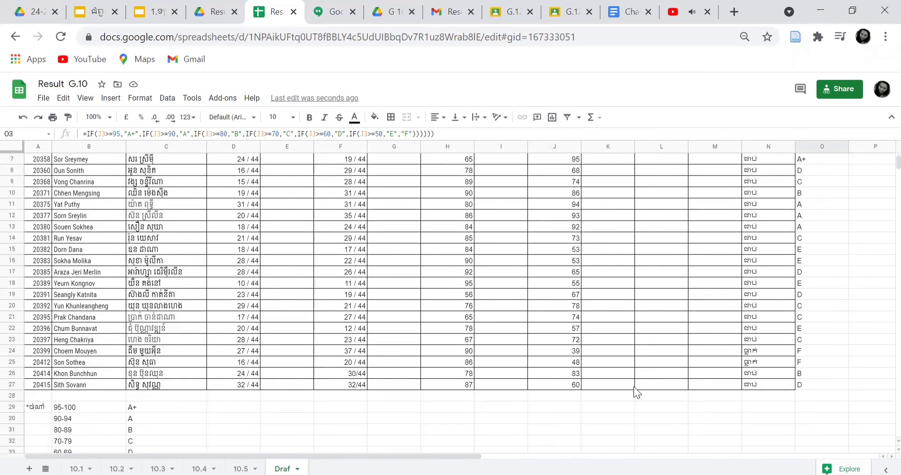
{"action": "scroll", "coordinate": [555, 385], "scroll_direction": "down", "scroll_amount": 2}
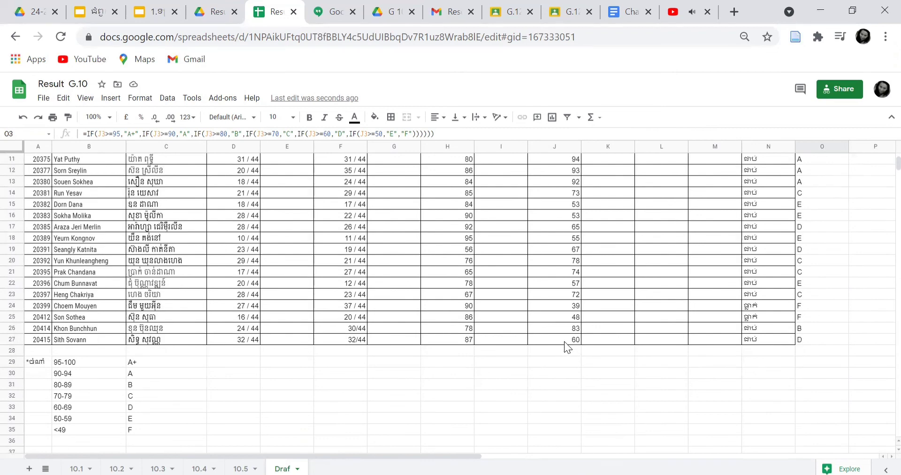
Test the pass/fail and letter grade formulas by setting the last student's final score in J27 to 55 and then to 49.
{"action": "left_click", "coordinate": [564, 342]}
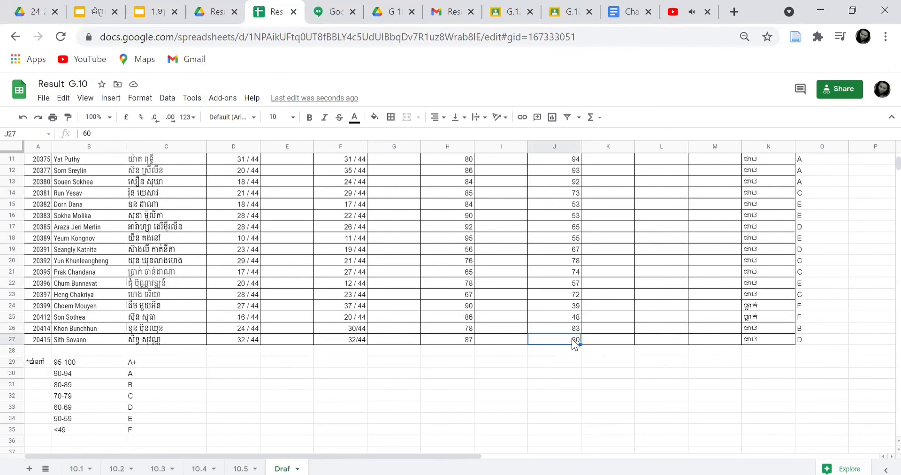
{"action": "type", "text": "55"}
{"action": "key", "text": "Return"}
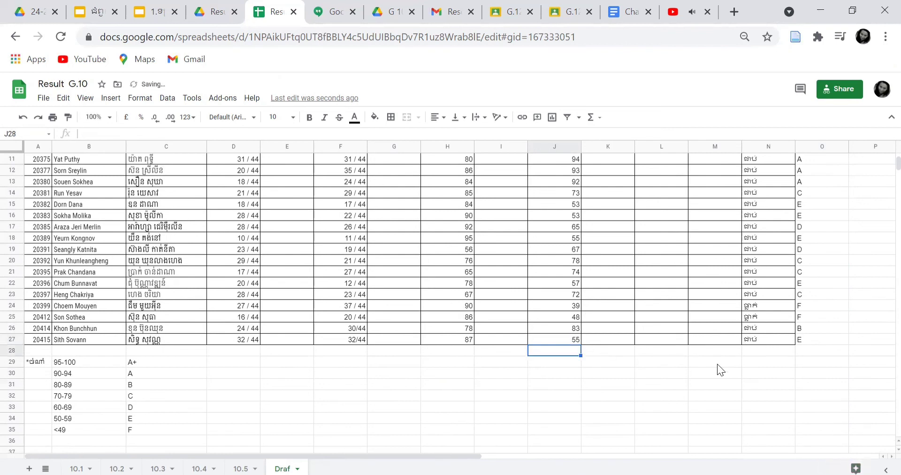
{"action": "left_click", "coordinate": [566, 339]}
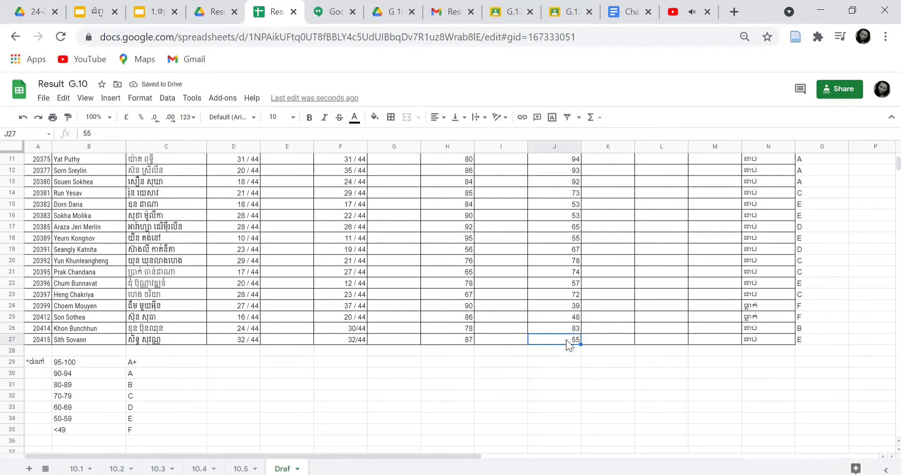
{"action": "type", "text": "49"}
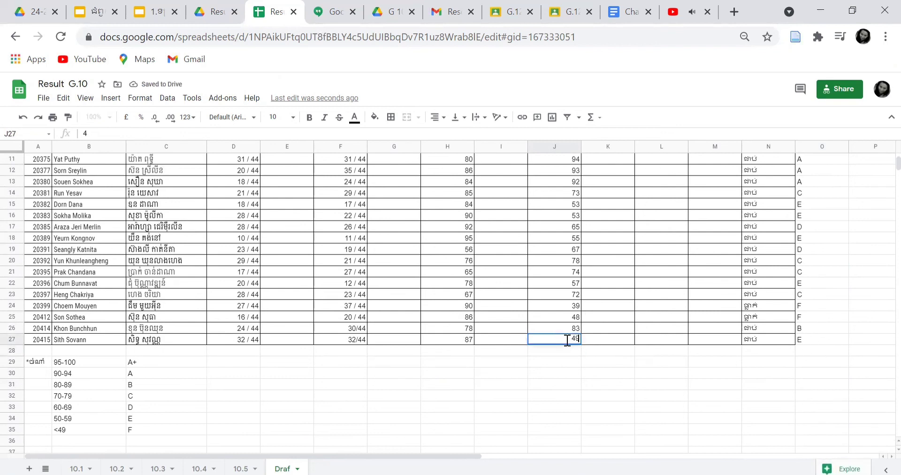
{"action": "key", "text": "Return"}
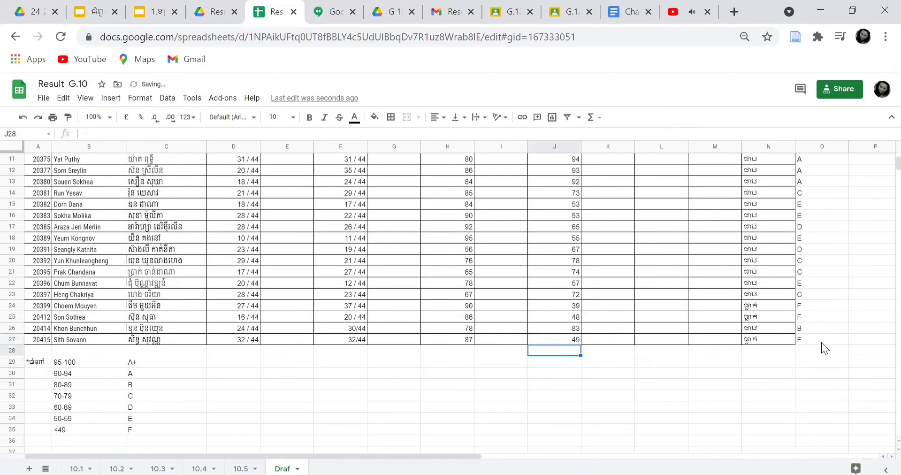
Restore the last student's final score in J27 to 60.
{"action": "left_click", "coordinate": [574, 340]}
{"action": "type", "text": "60"}
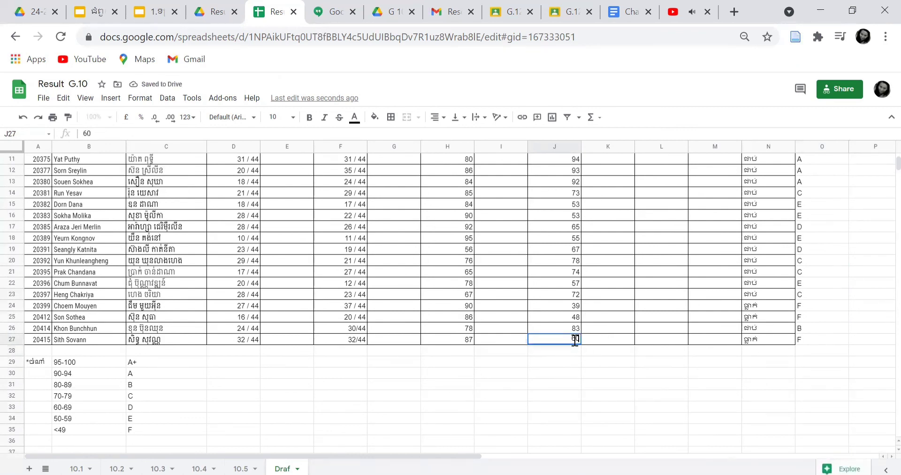
{"action": "key", "text": "Return"}
{"action": "left_click", "coordinate": [724, 384]}
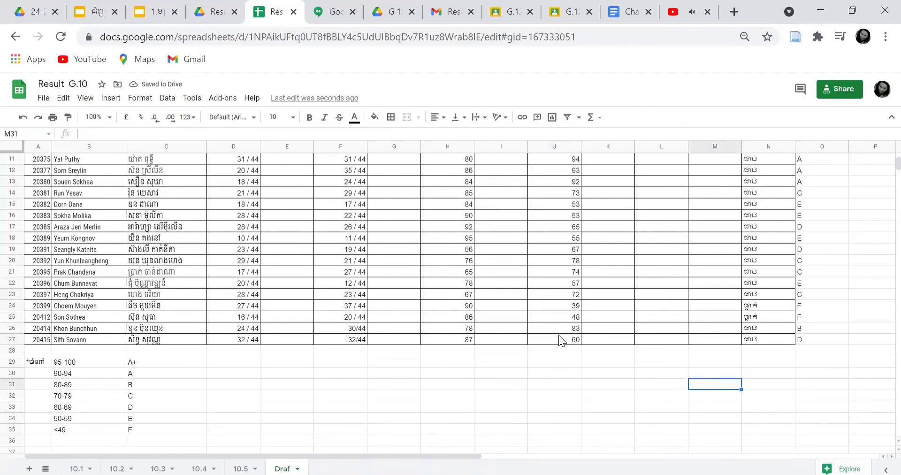
{"action": "scroll", "coordinate": [571, 181], "scroll_direction": "up", "scroll_amount": 5}
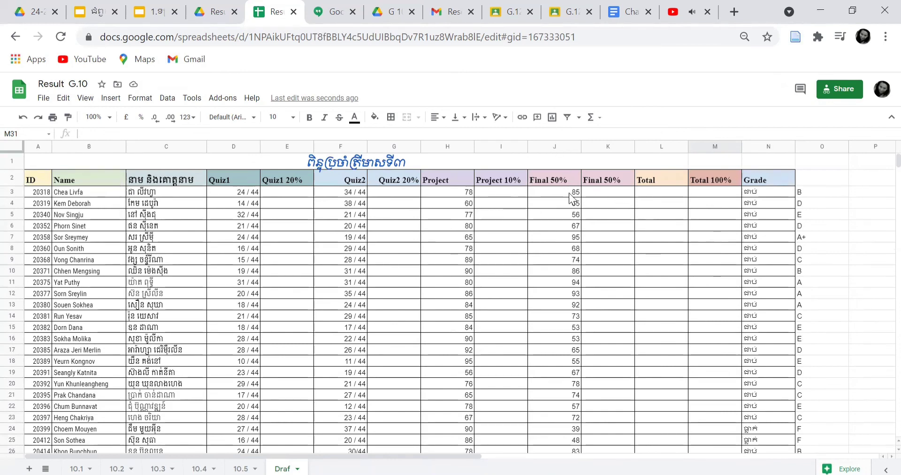
{"action": "left_click", "coordinate": [569, 193]}
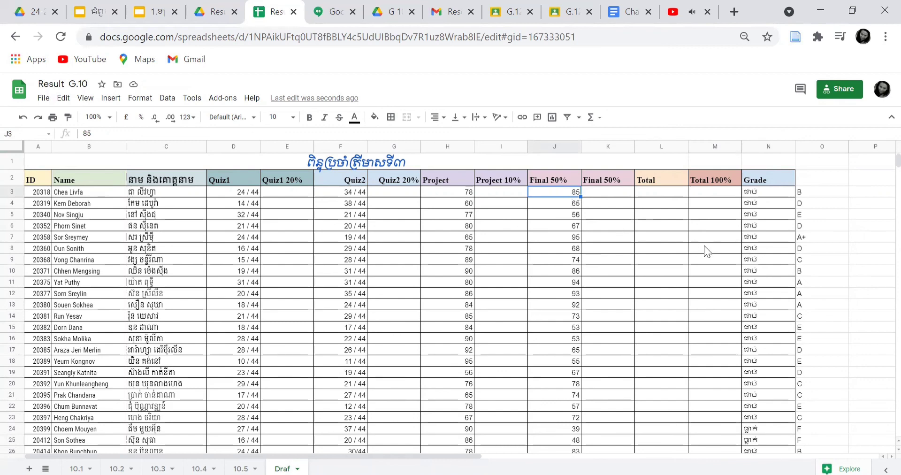
{"action": "scroll", "coordinate": [704, 246], "scroll_direction": "down", "scroll_amount": 3}
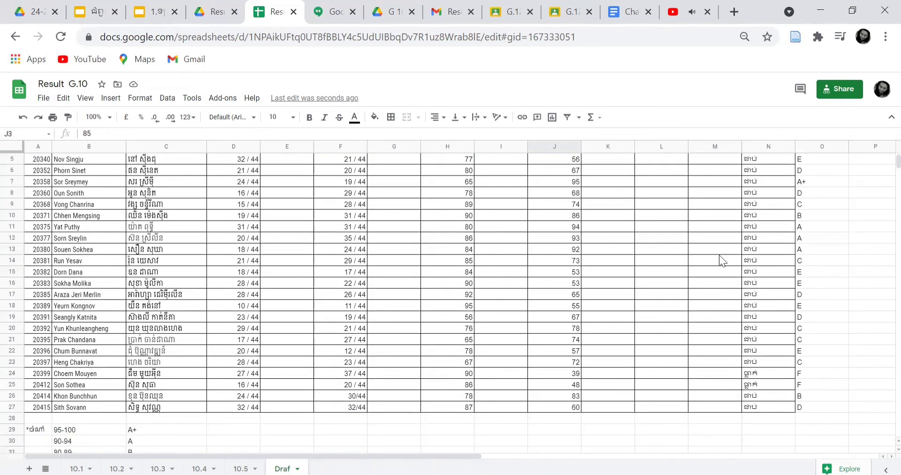
{"action": "scroll", "coordinate": [711, 247], "scroll_direction": "down", "scroll_amount": 3}
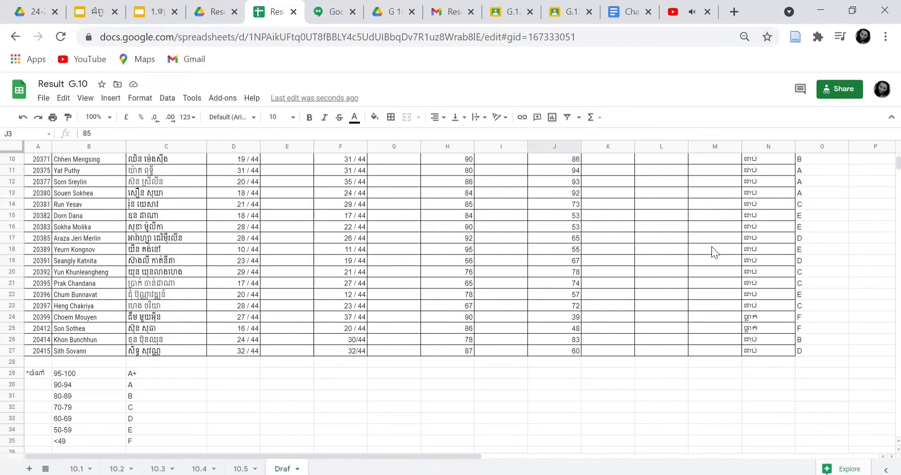